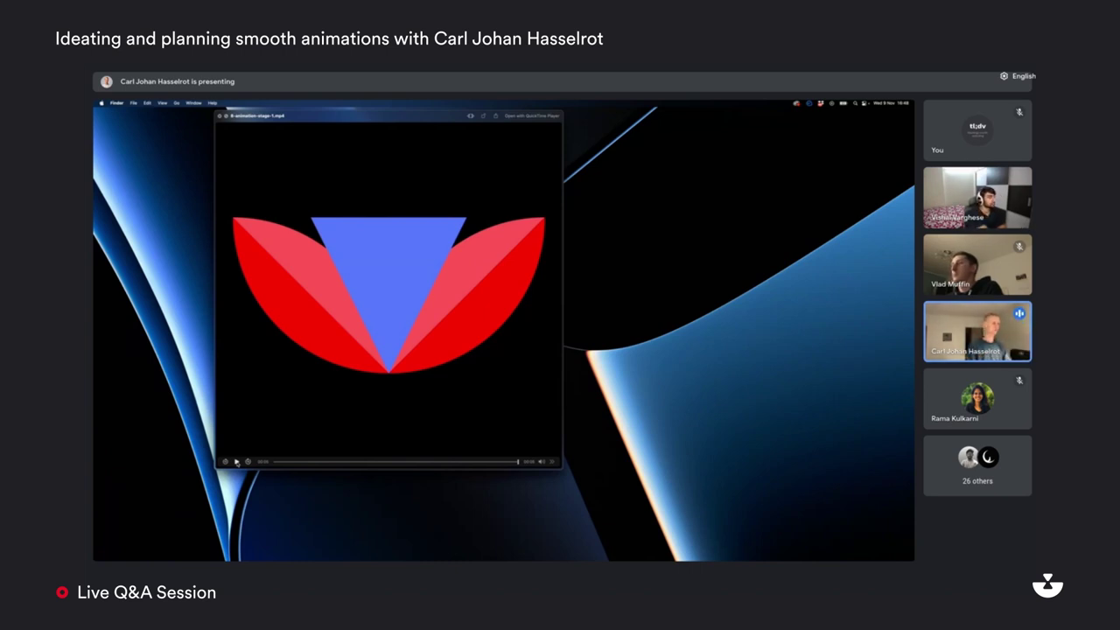
Step: Step through the stage-3, stage-2 and stage-1 logo animation videos and back to compare them
key("Down")
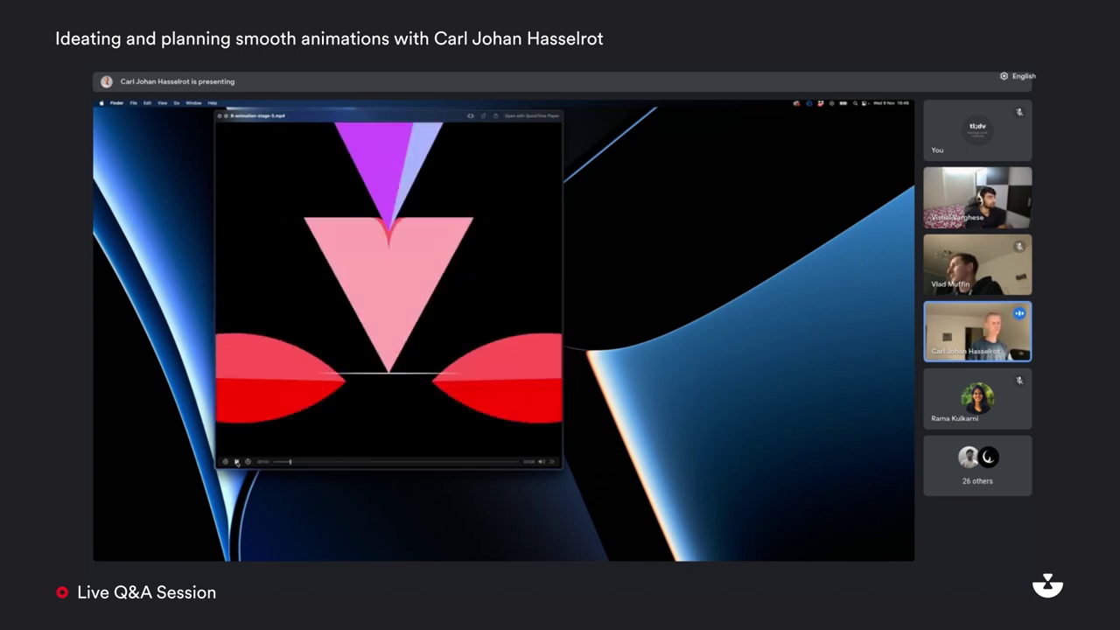
key("Up")
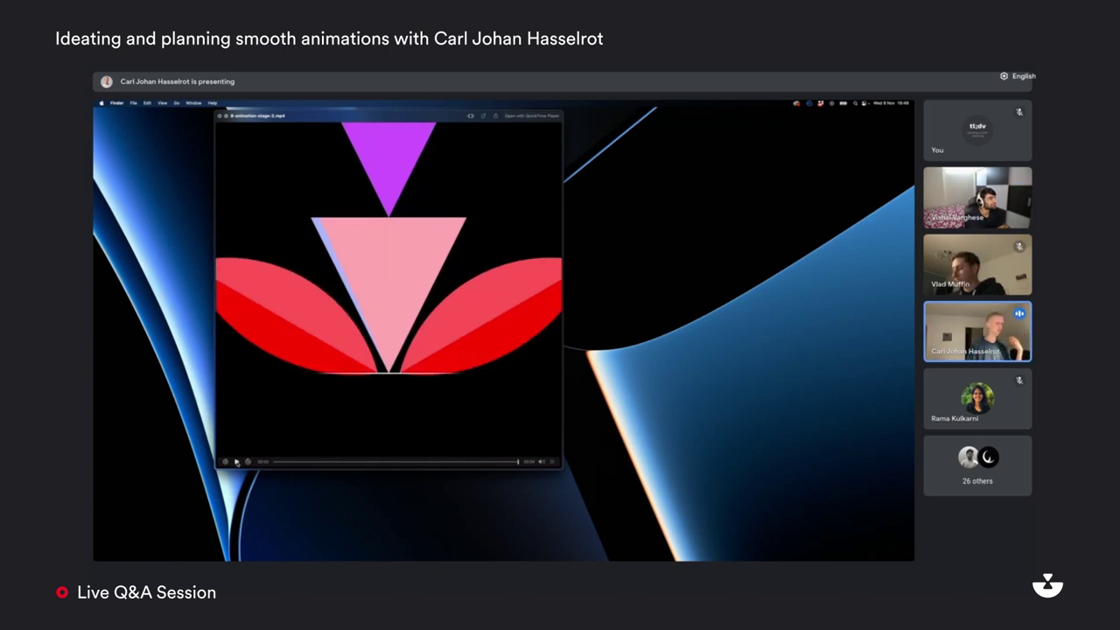
key("Up")
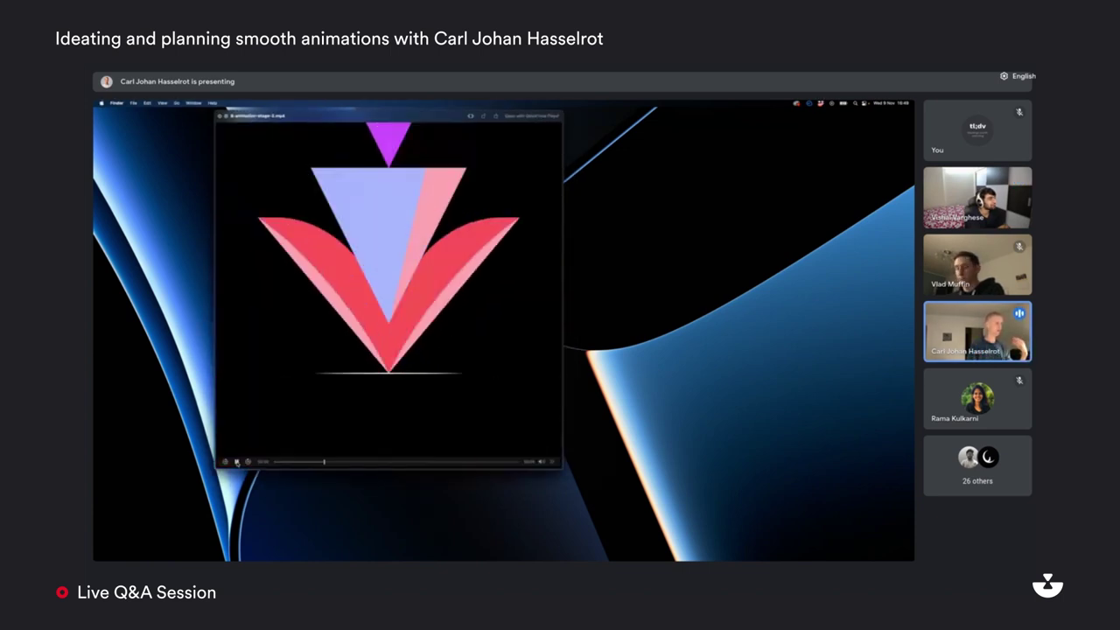
key("Down")
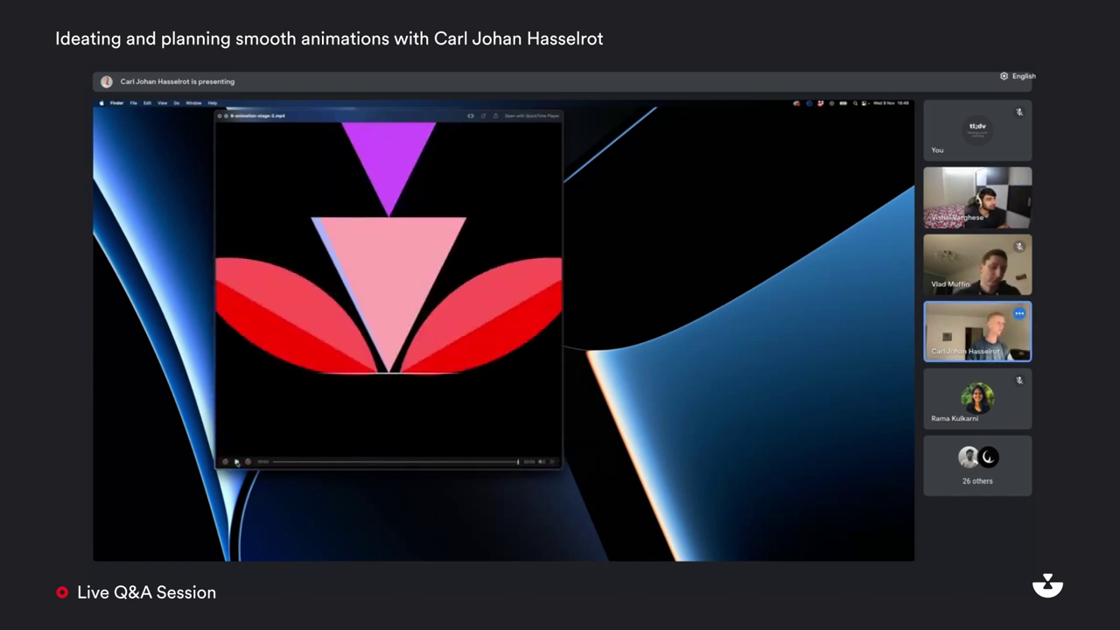
key("Down")
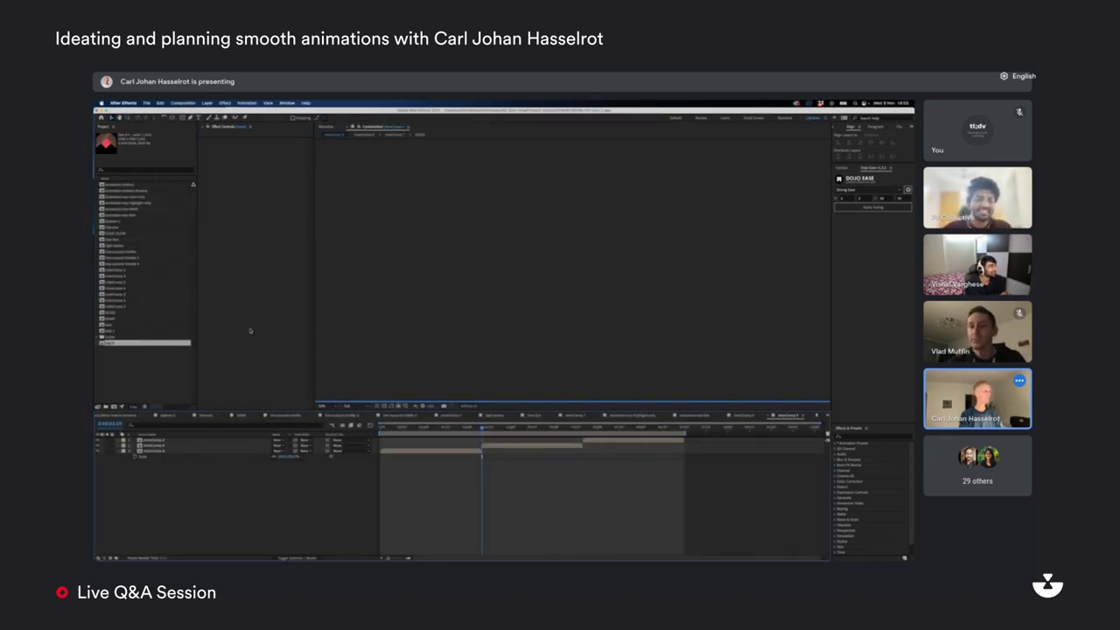
Step: Zoom in on the cube logo and open the mainComp 7 precomp and its nested comp
key(".")
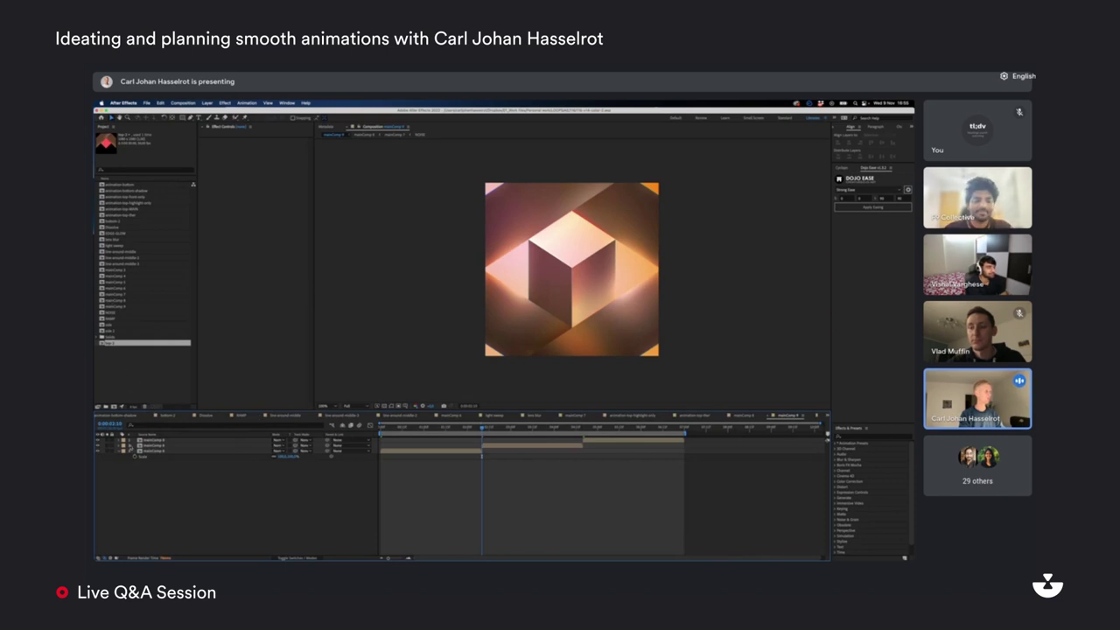
left_click(145, 451)
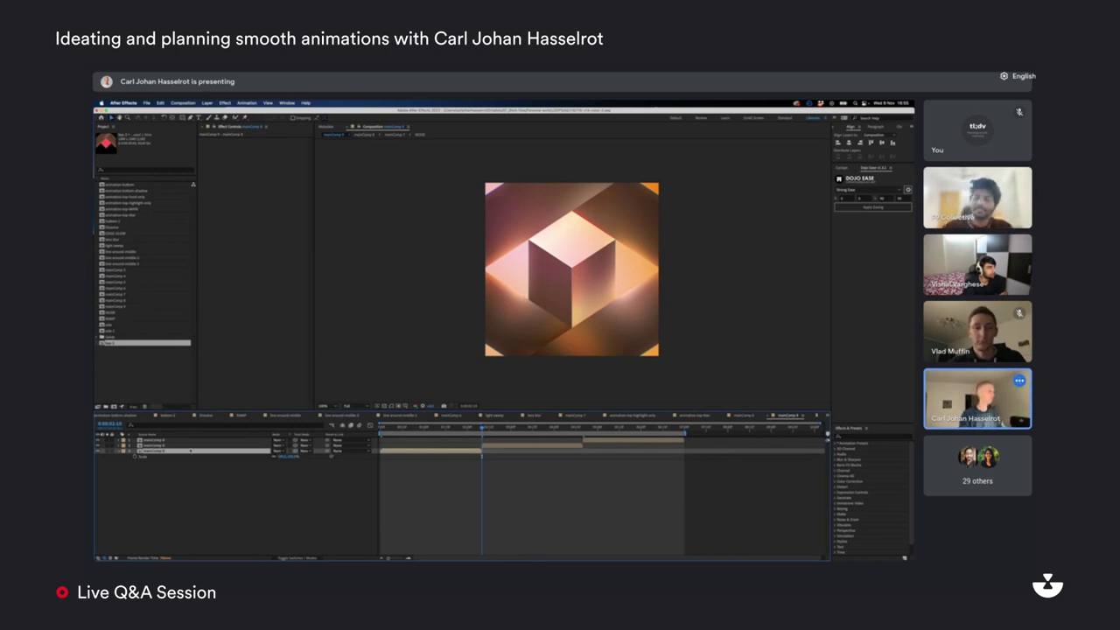
double_click(190, 450)
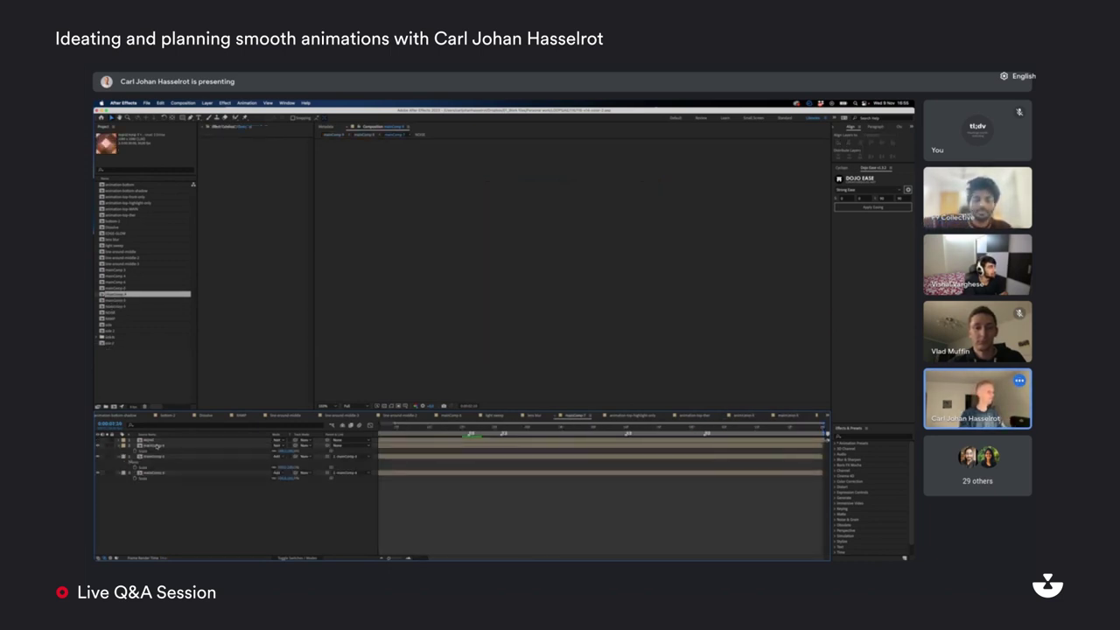
double_click(157, 445)
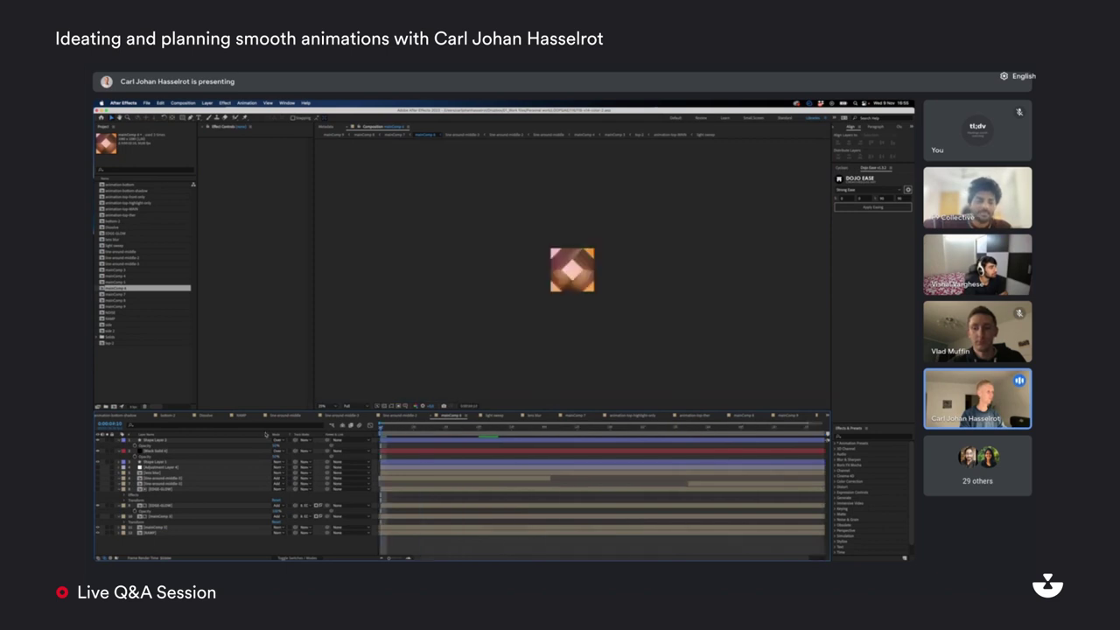
key("u")
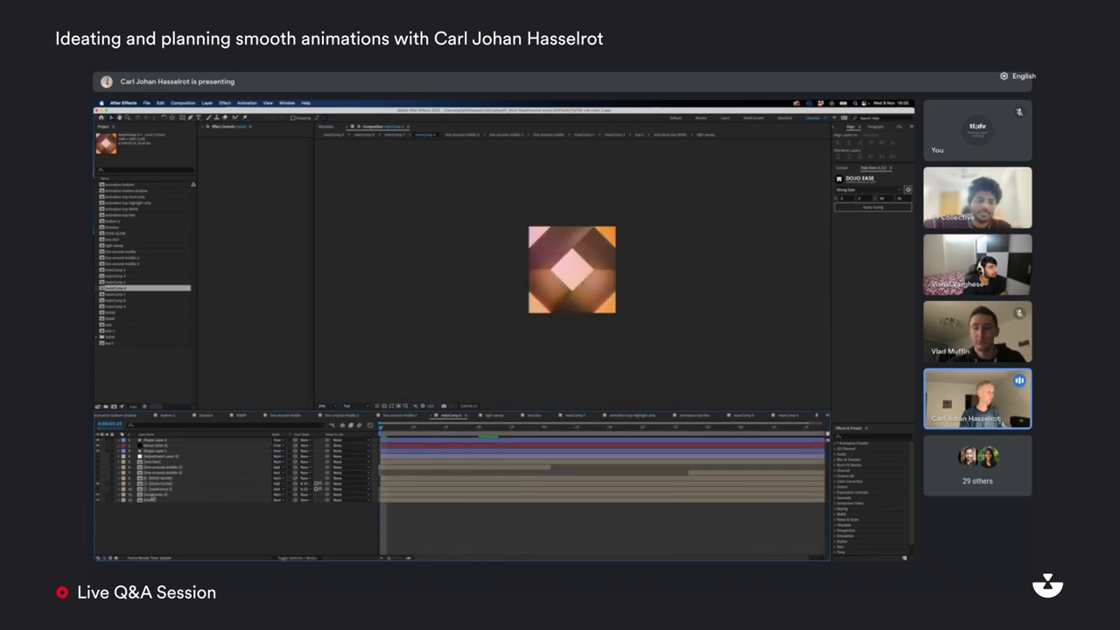
Step: Toggle lower layers' visibility and open the deeper precomp holding the diamond frame shapes
left_click(153, 495)
left_click(108, 496)
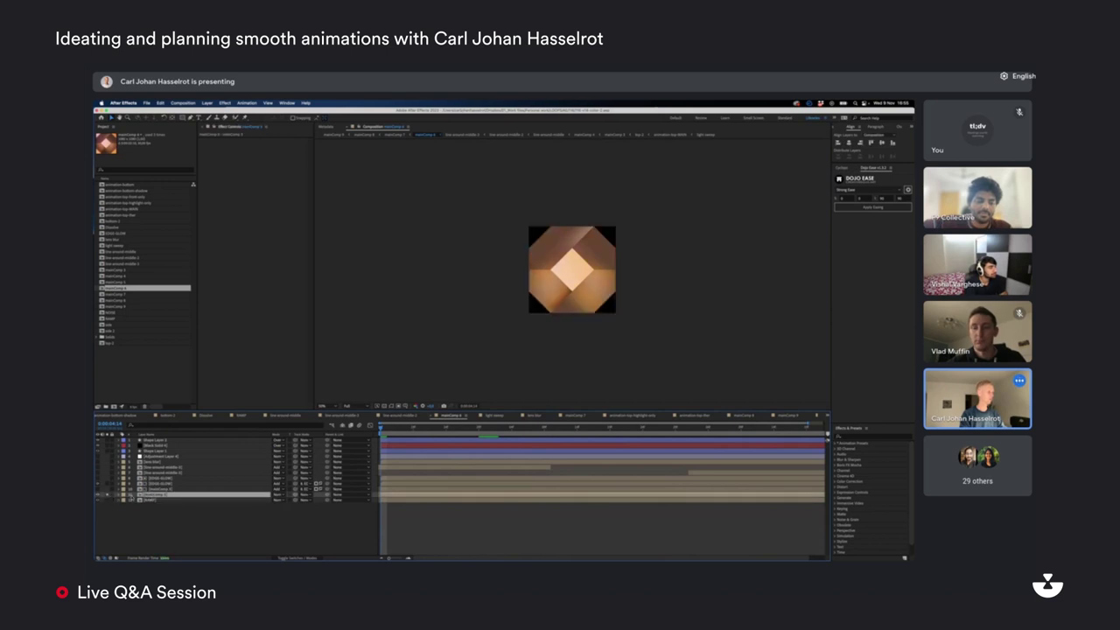
double_click(153, 495)
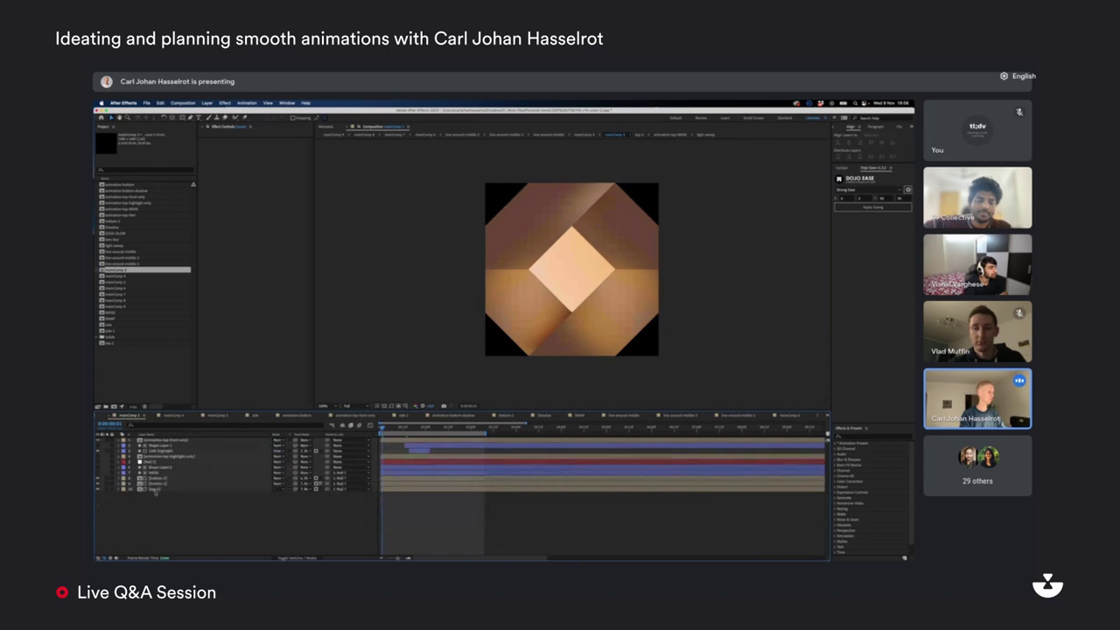
left_click(154, 491)
left_click(99, 492)
left_click(98, 493)
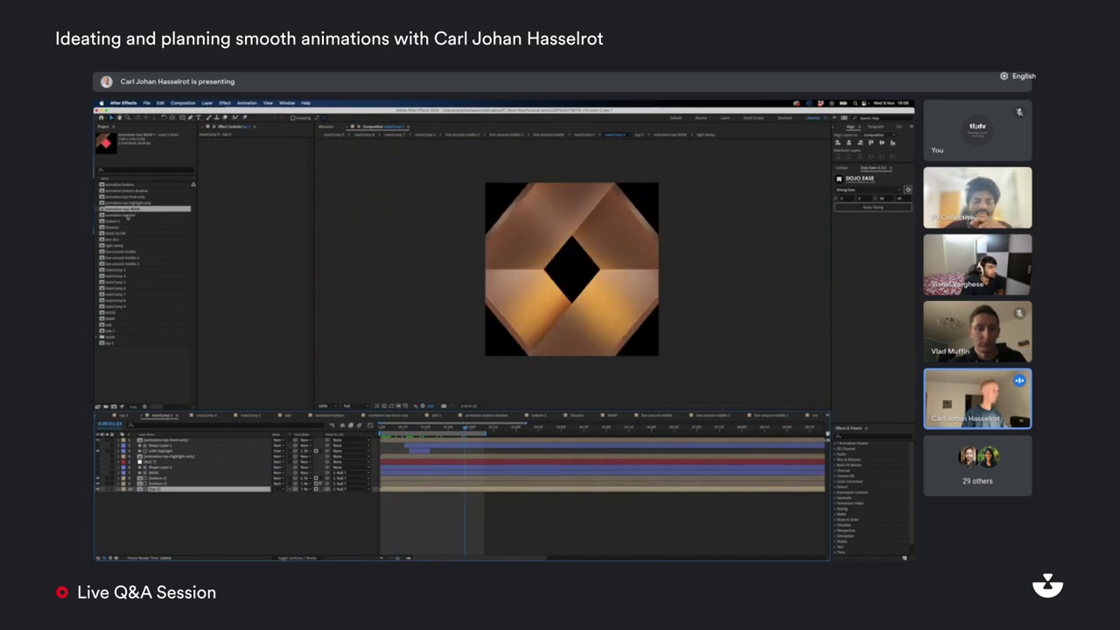
Step: Close the gradient cube project with Don't Save and open the simple project's animating diamond comps
double_click(154, 489)
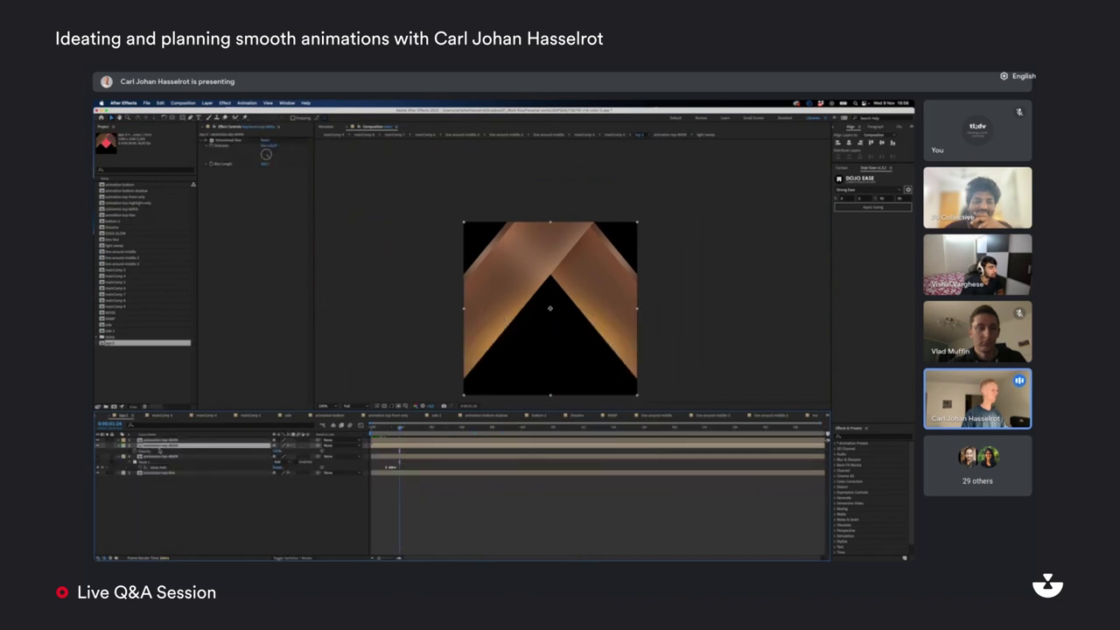
left_click(365, 544)
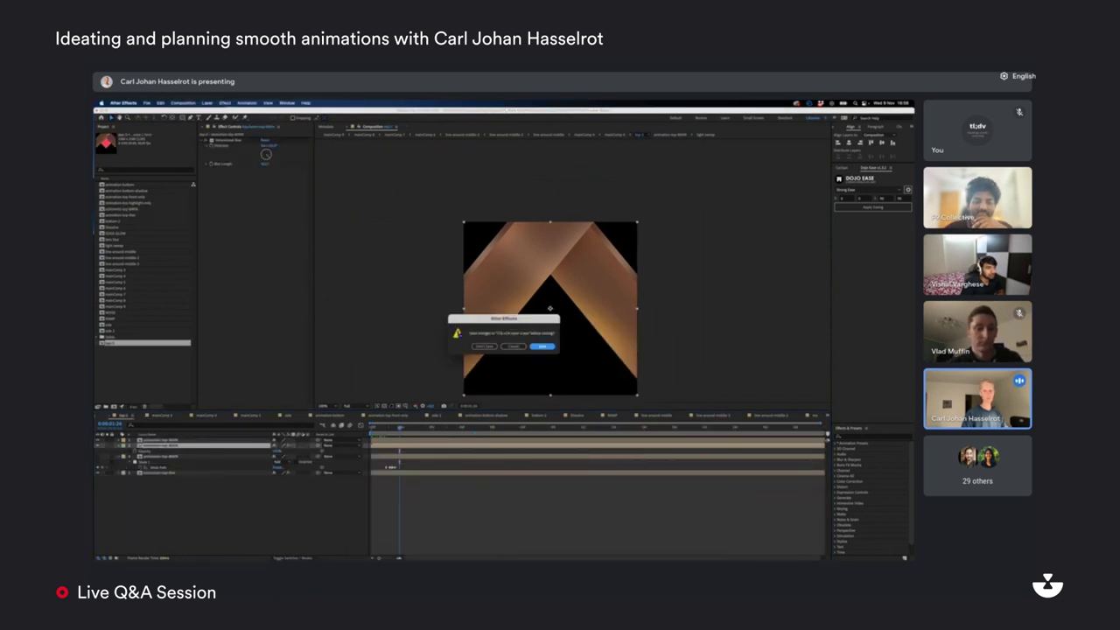
key("Return")
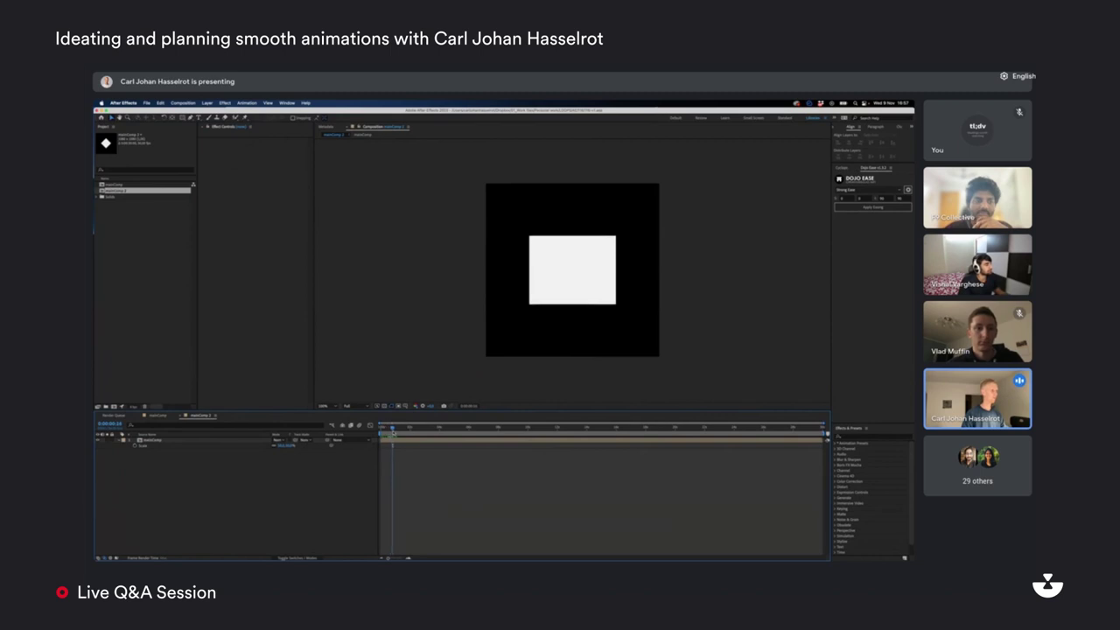
double_click(140, 184)
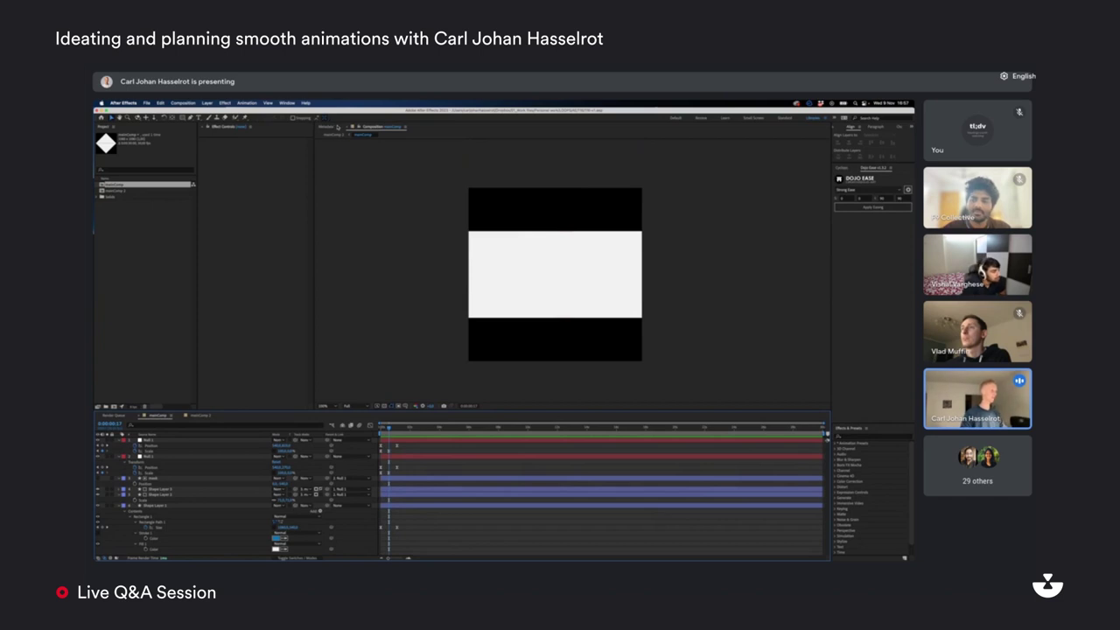
left_click(336, 136)
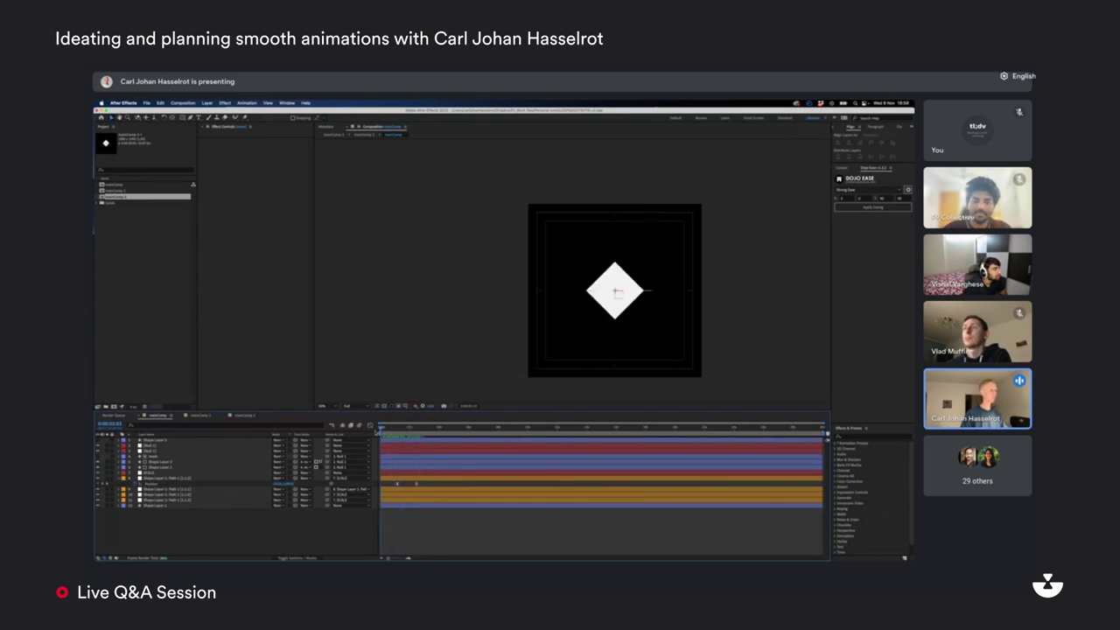
Step: Return to the parent comp, preview the diamond animation, then open the next comp in the chain
left_click(364, 136)
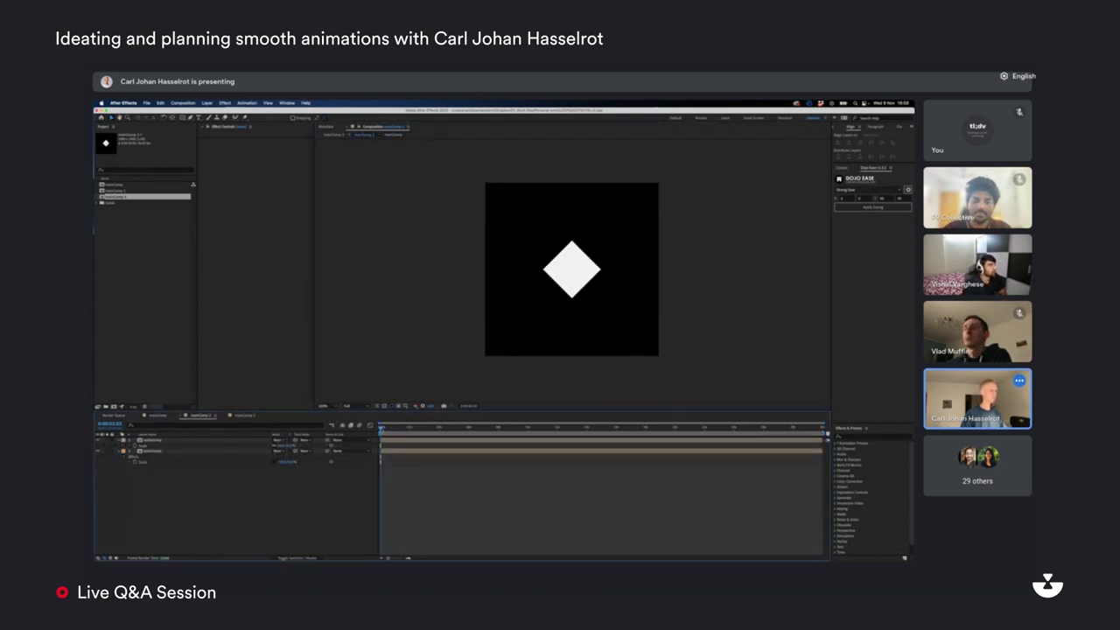
key("space")
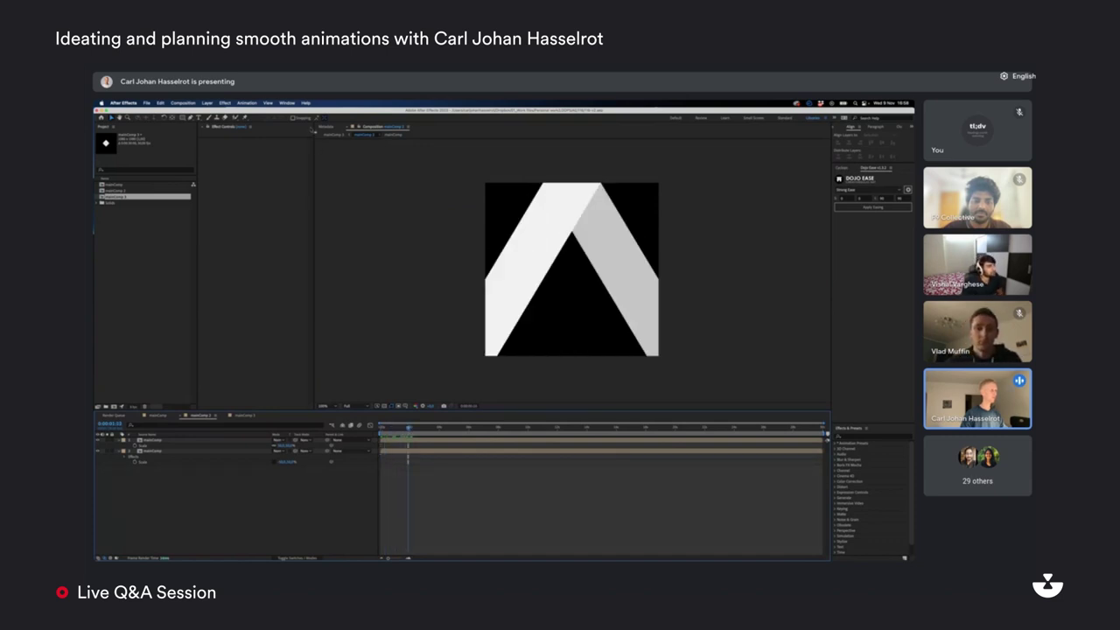
left_click(364, 136)
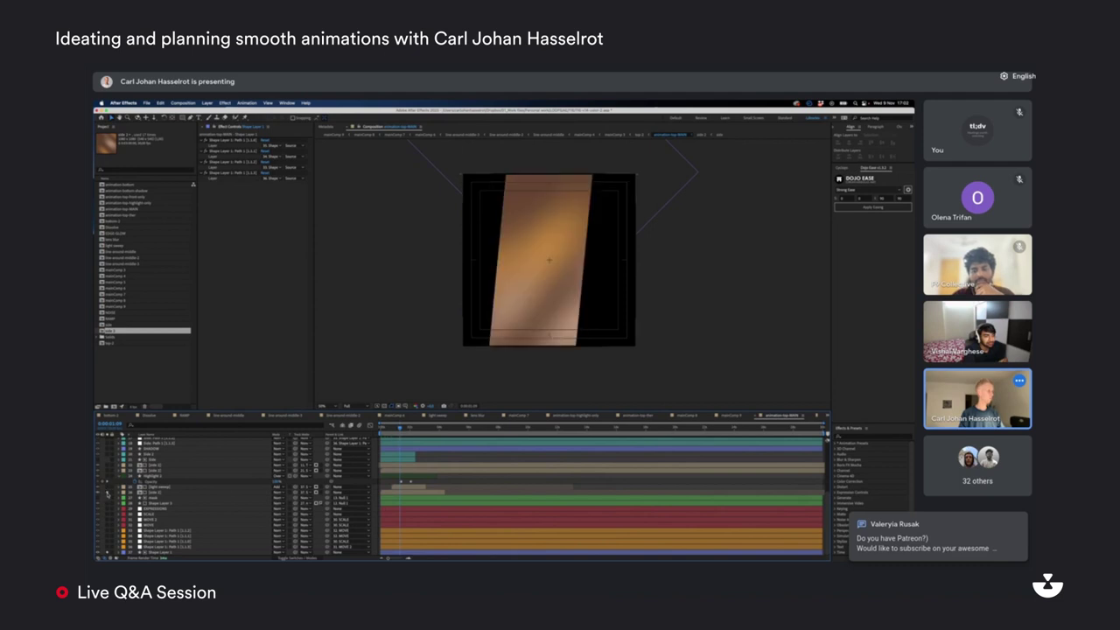
left_click(162, 492)
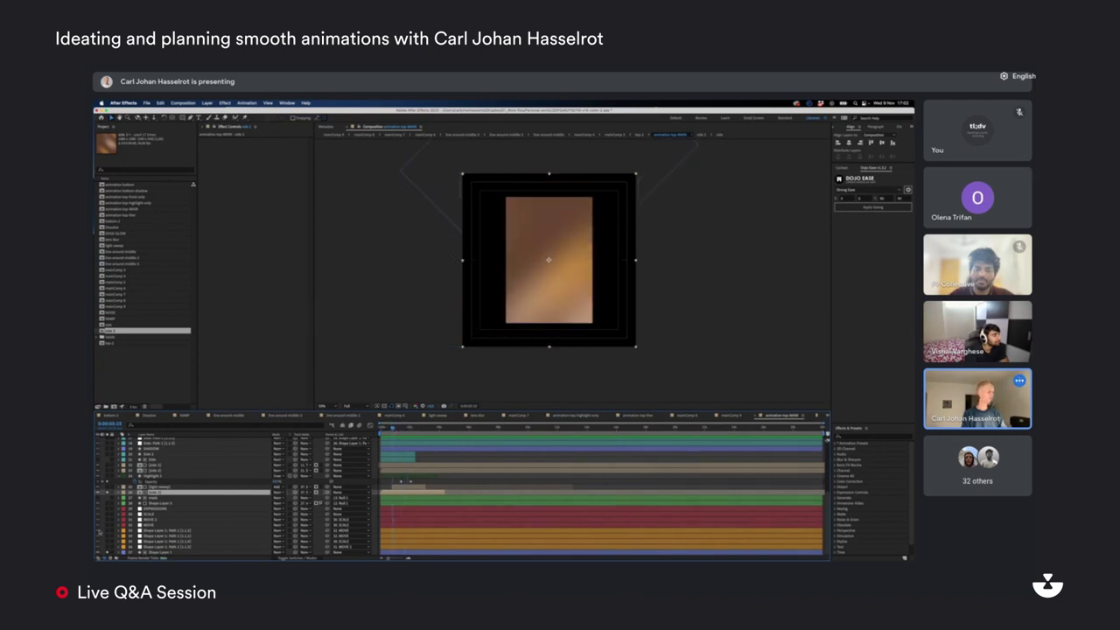
Step: Scroll down to locate the glowing peach-and-pink cube composition
scroll(123, 495, "down", 5)
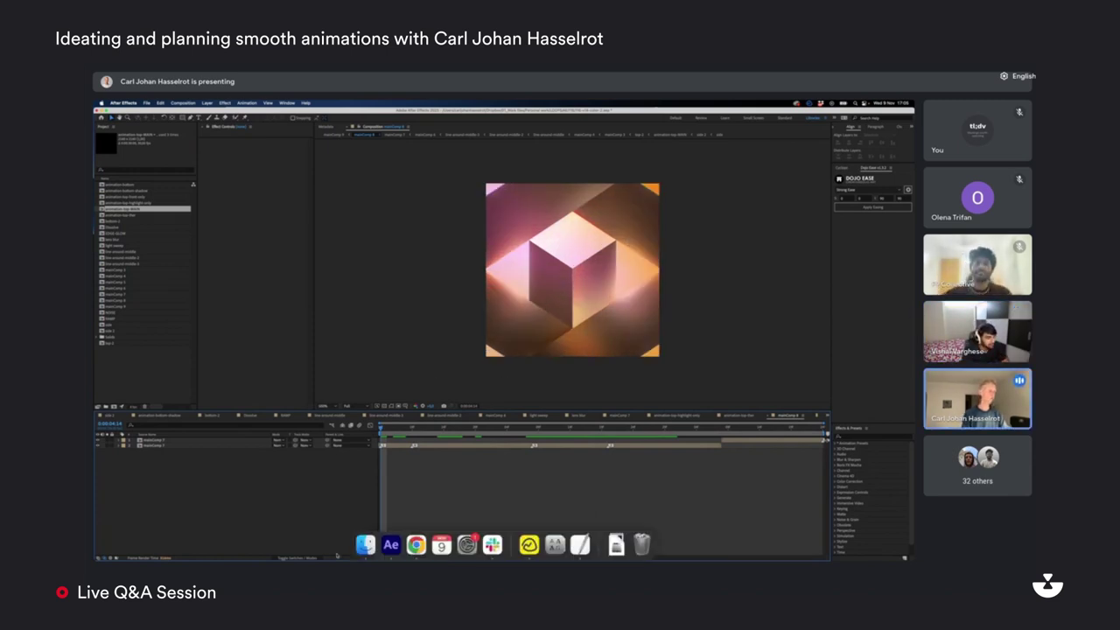
Step: Switch from After Effects to the Finder
left_click(365, 542)
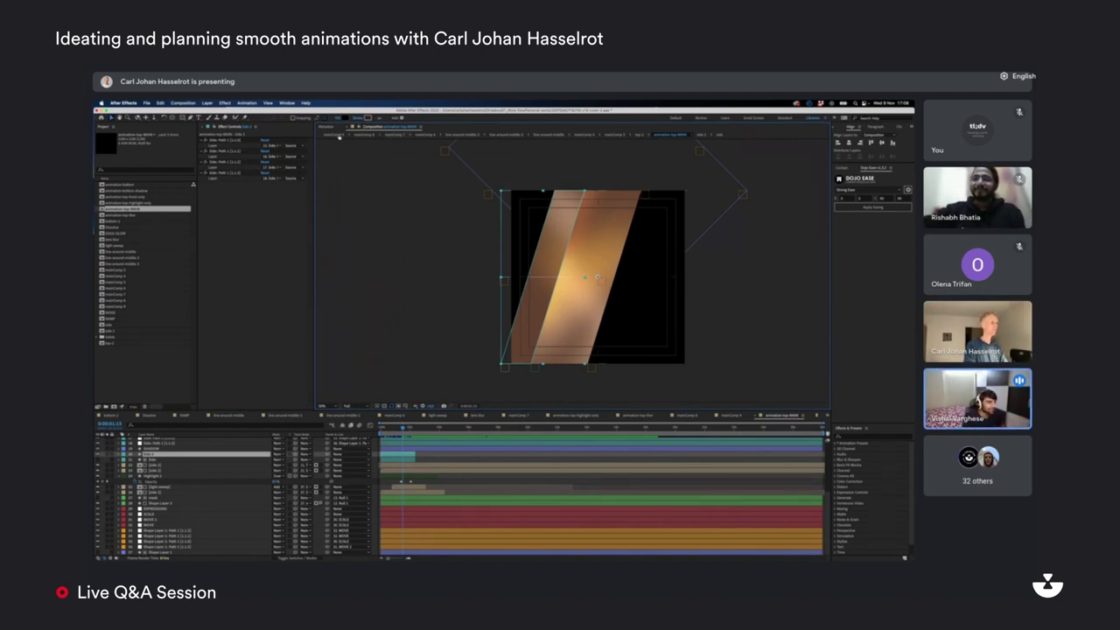
Step: Show the cube composition in the viewer and play a preview of its animation
left_click(338, 136)
key("space")
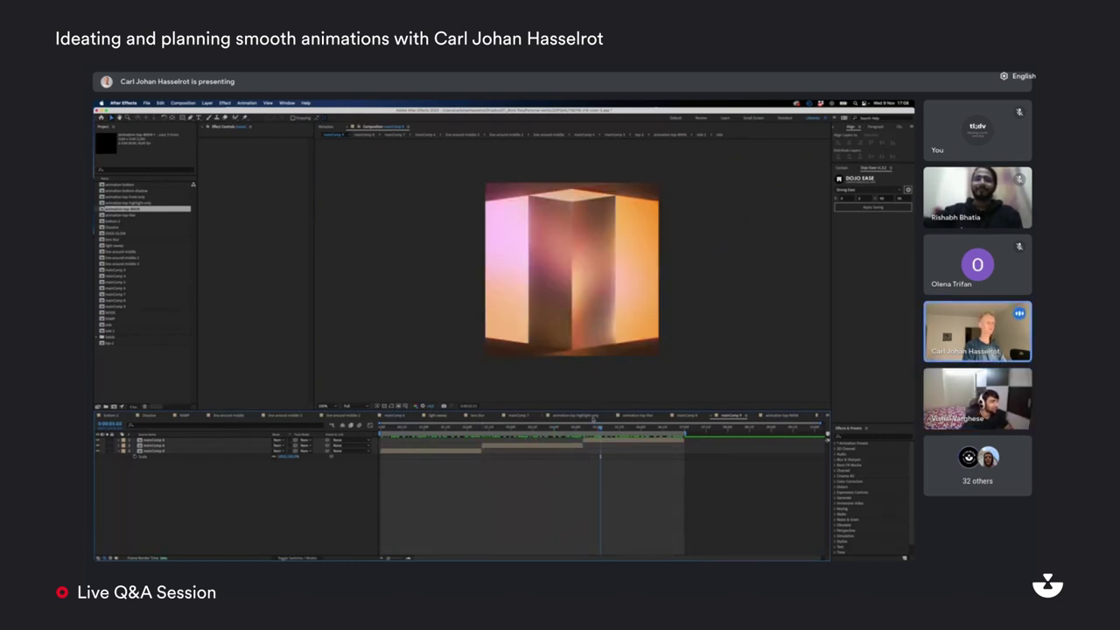
Step: Stop playback and scrub back to an earlier pose of the box
key("space")
left_click_drag(491, 455, 485, 455)
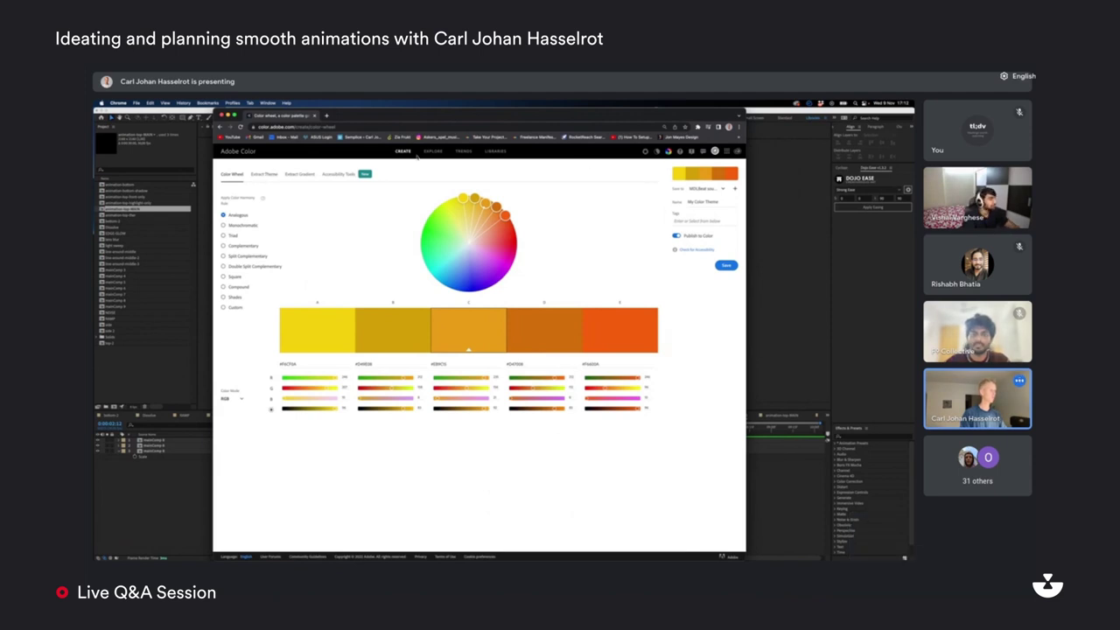
Step: Search the Adobe Color Explore library for 'pastel' palettes
left_click(432, 150)
left_click(287, 175)
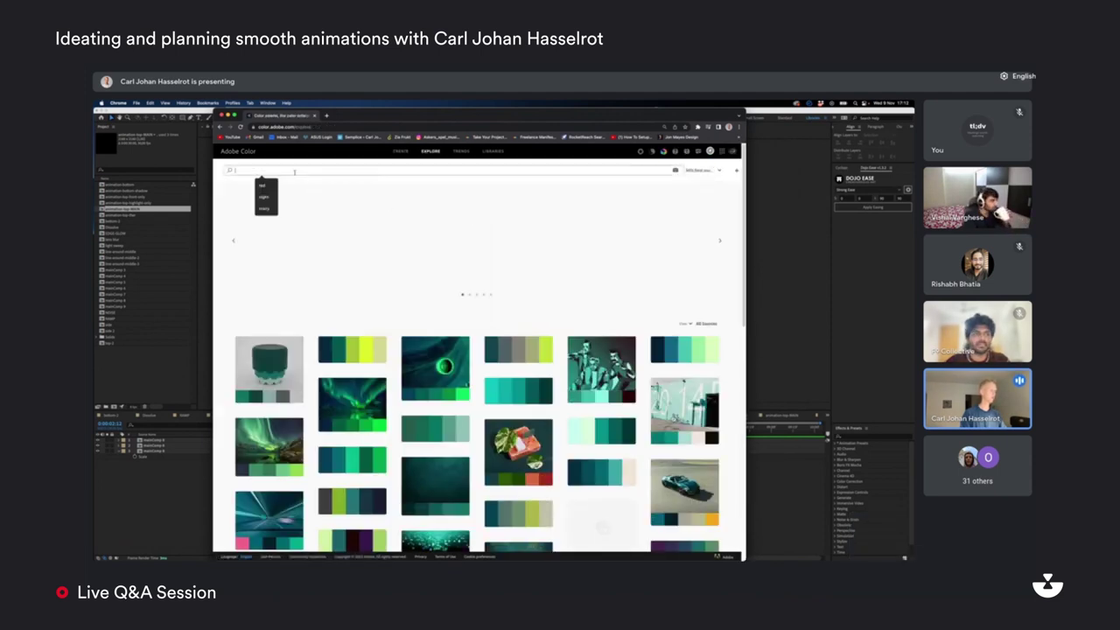
type("pastel")
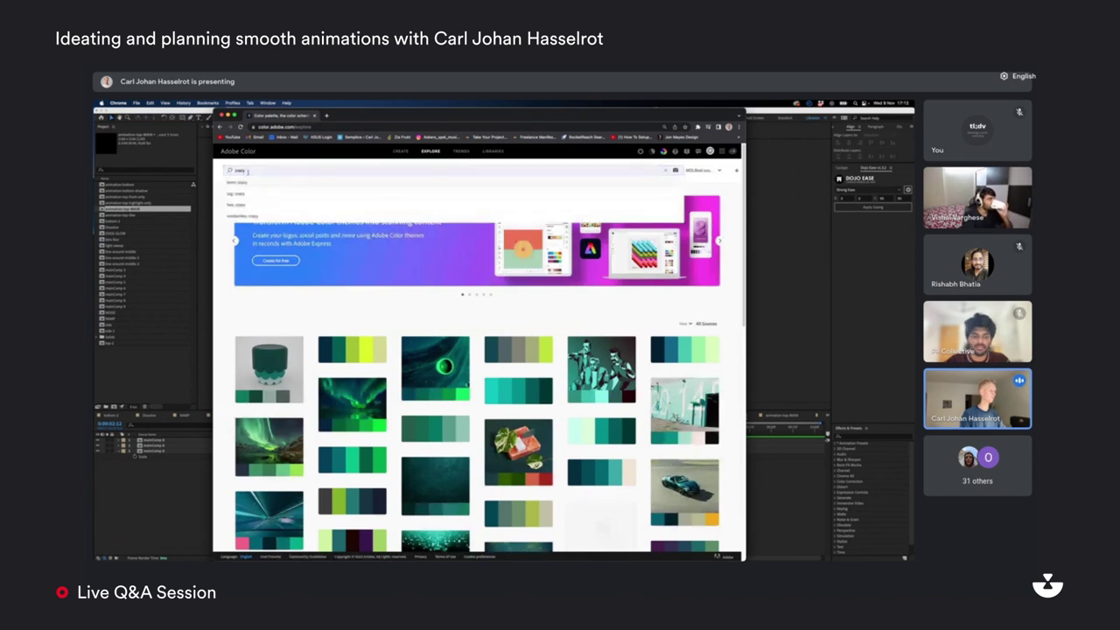
key("Return")
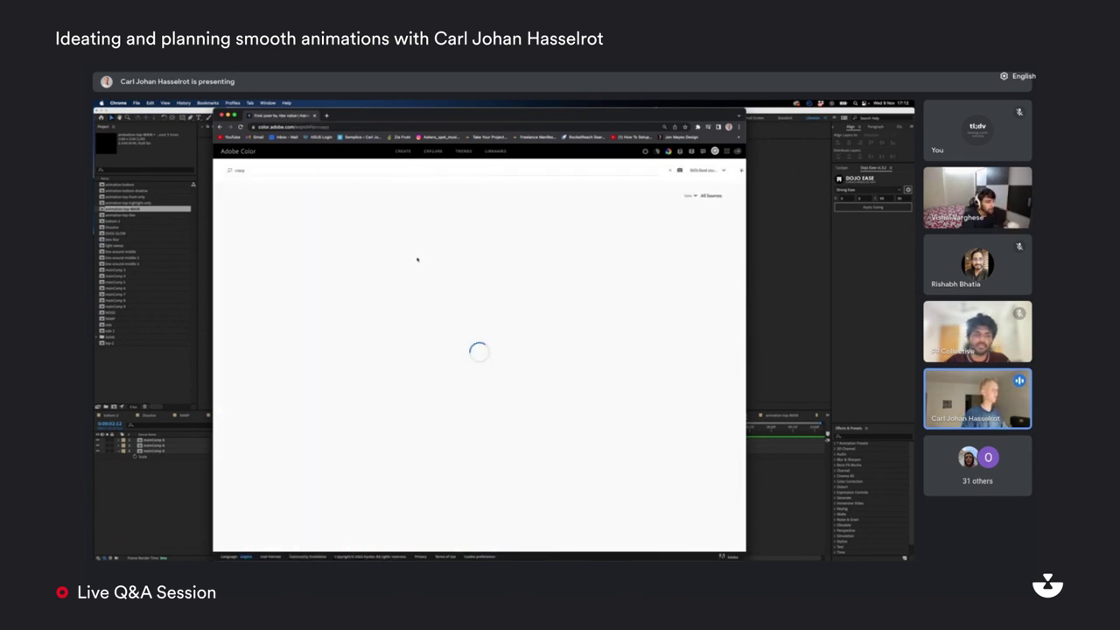
Step: Browse the results, open the Crazy Pop palette's details, then return to After Effects
scroll(417, 259, "down", 10)
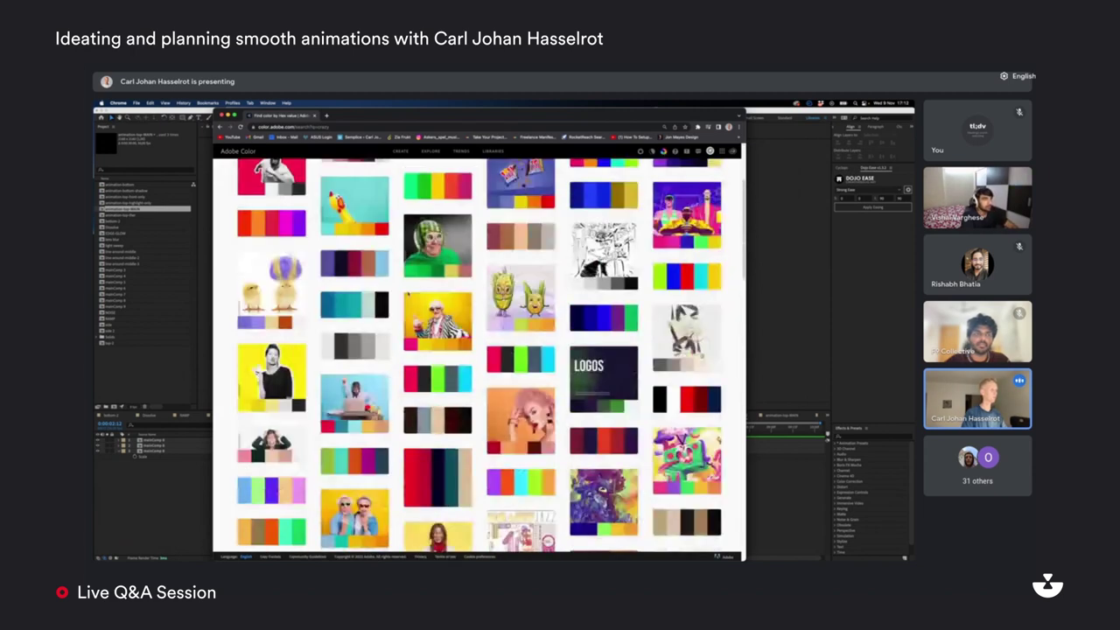
mouse_move(525, 411)
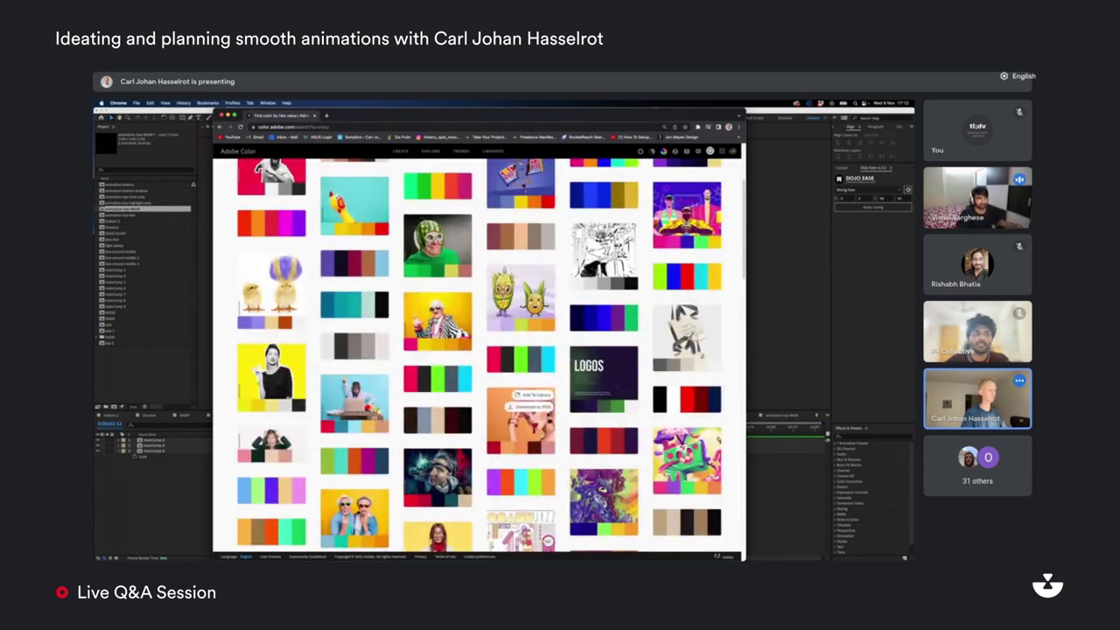
scroll(525, 411, "down", 5)
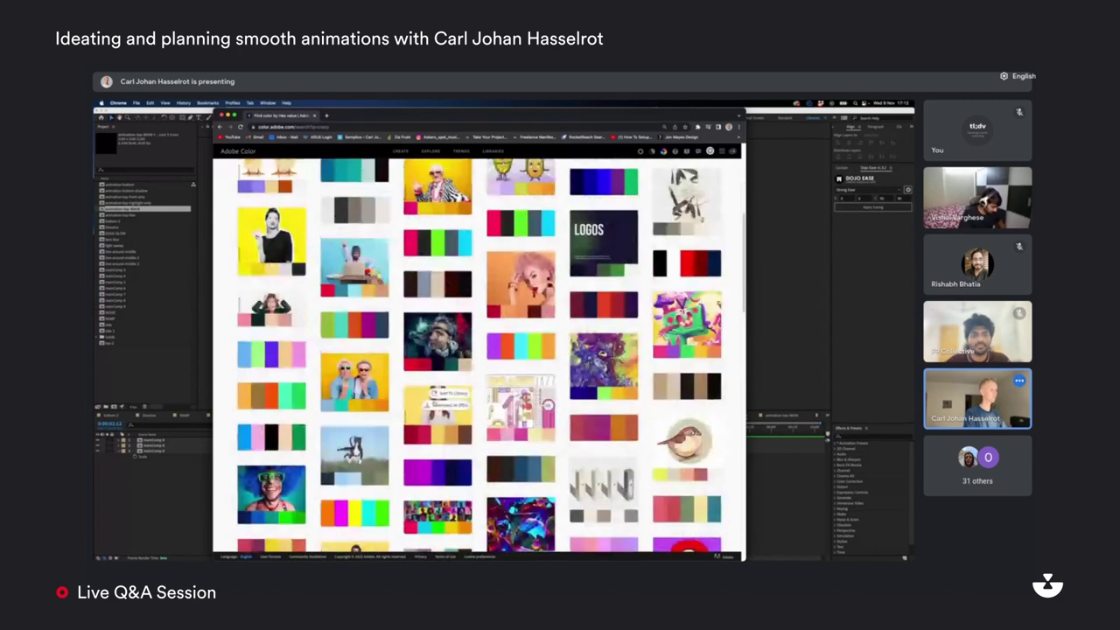
scroll(479, 356, "up", 10)
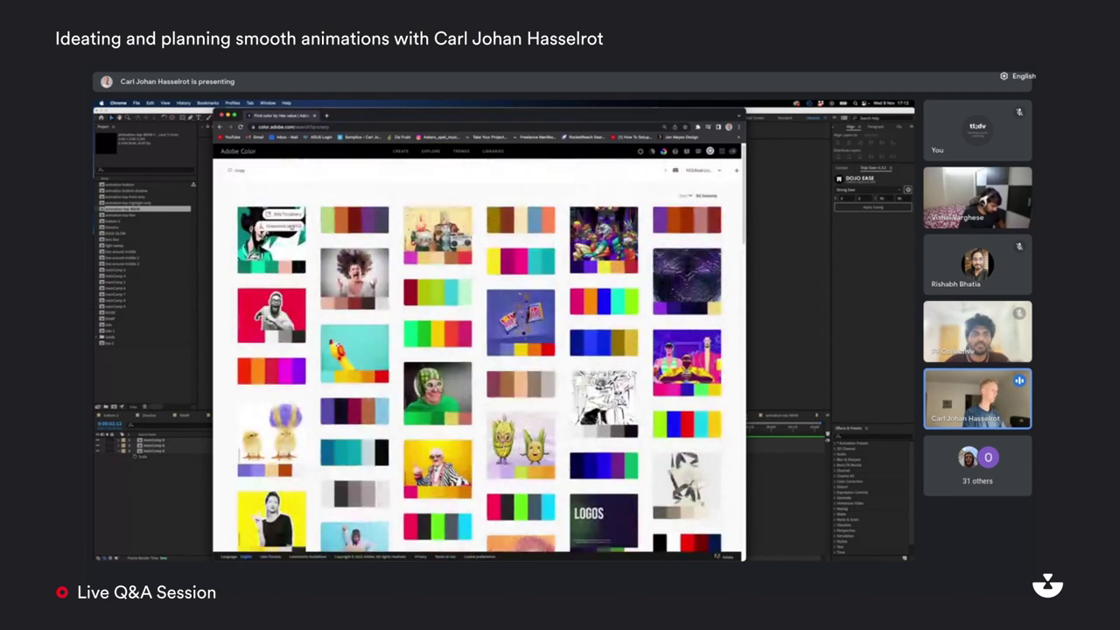
mouse_move(448, 378)
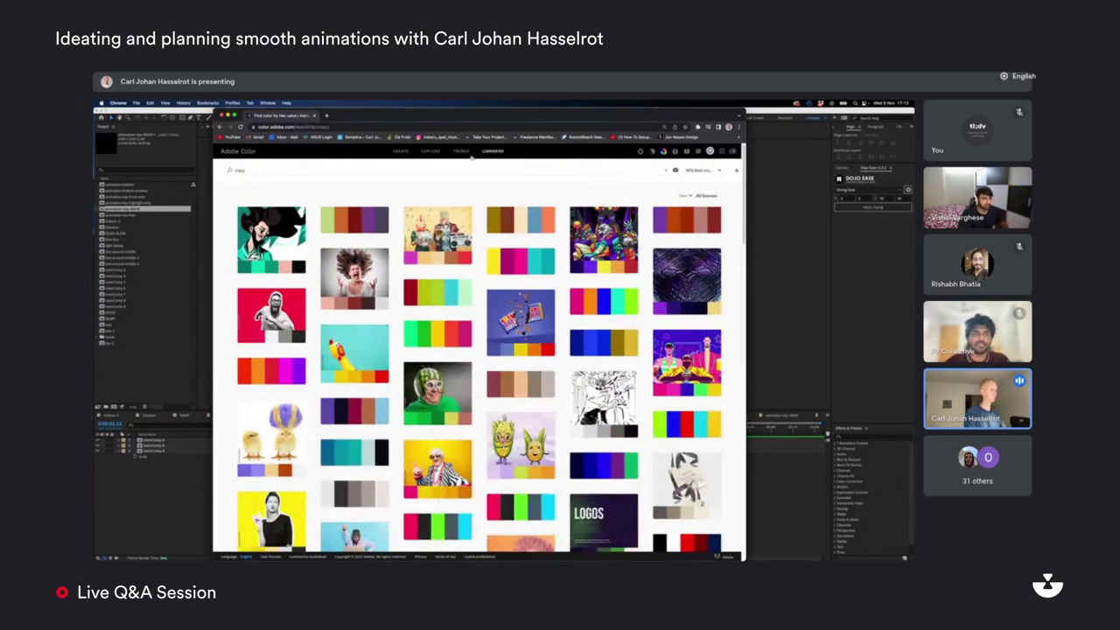
scroll(437, 385, "down", 6)
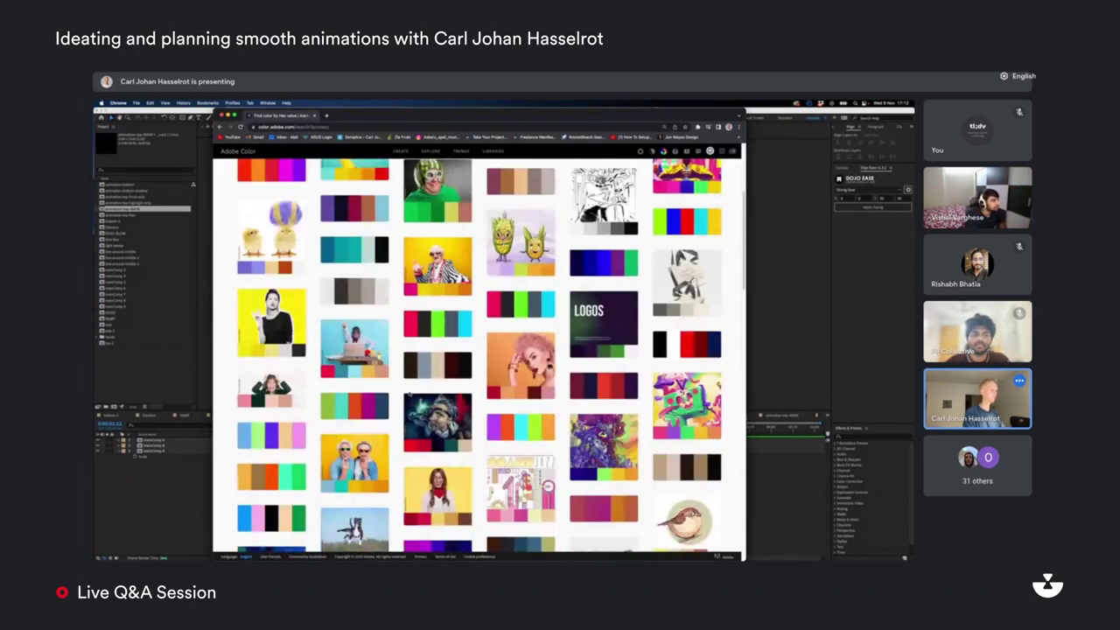
scroll(409, 395, "down", 4)
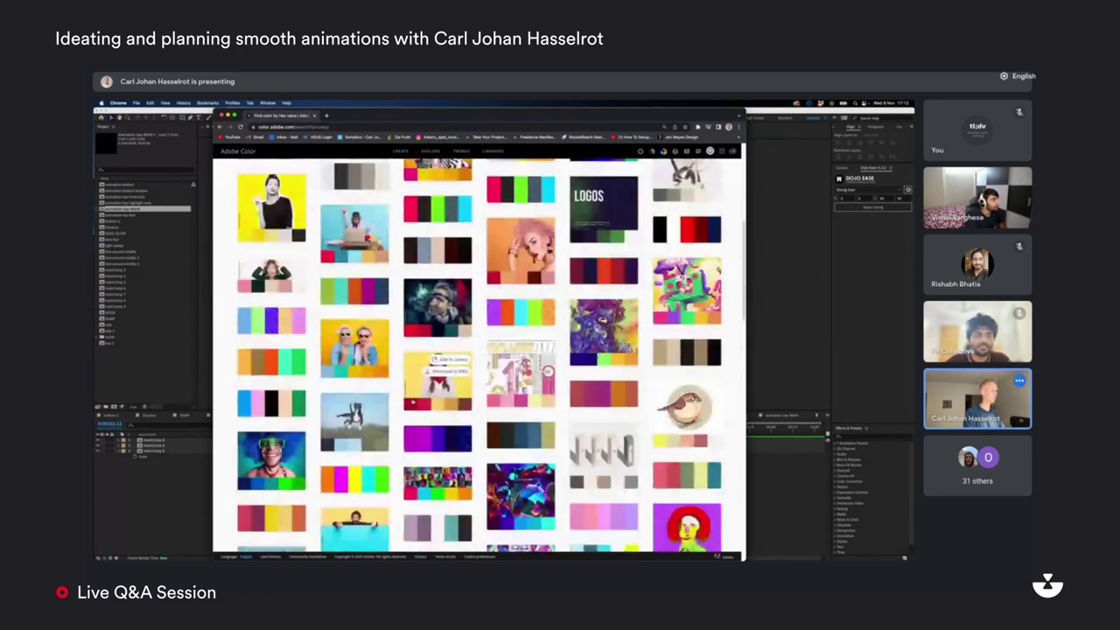
scroll(412, 401, "up", 8)
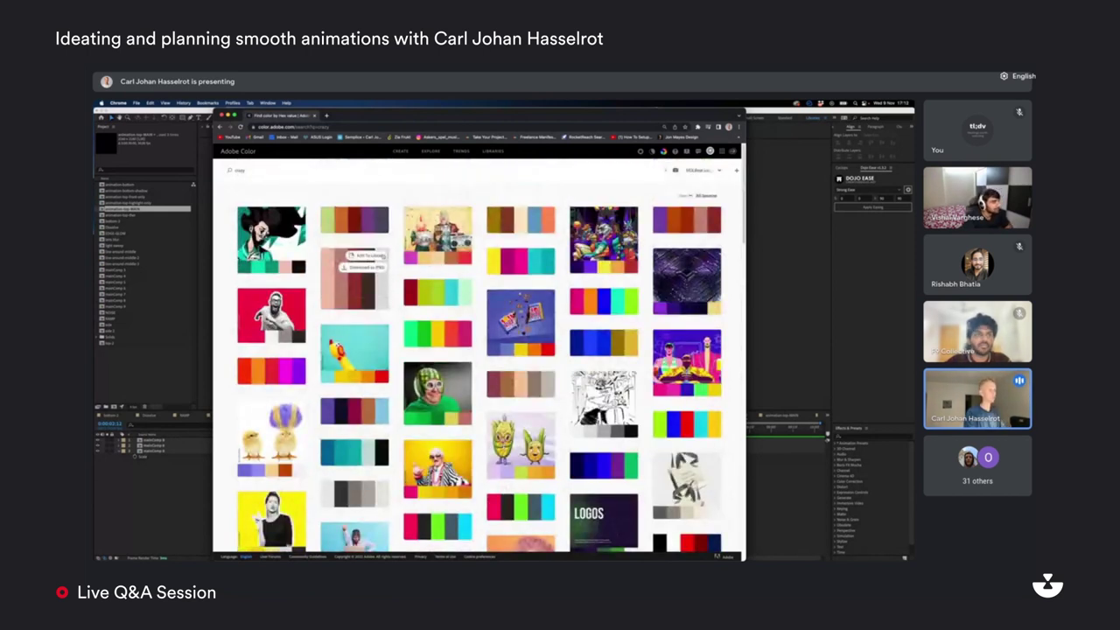
left_click(518, 264)
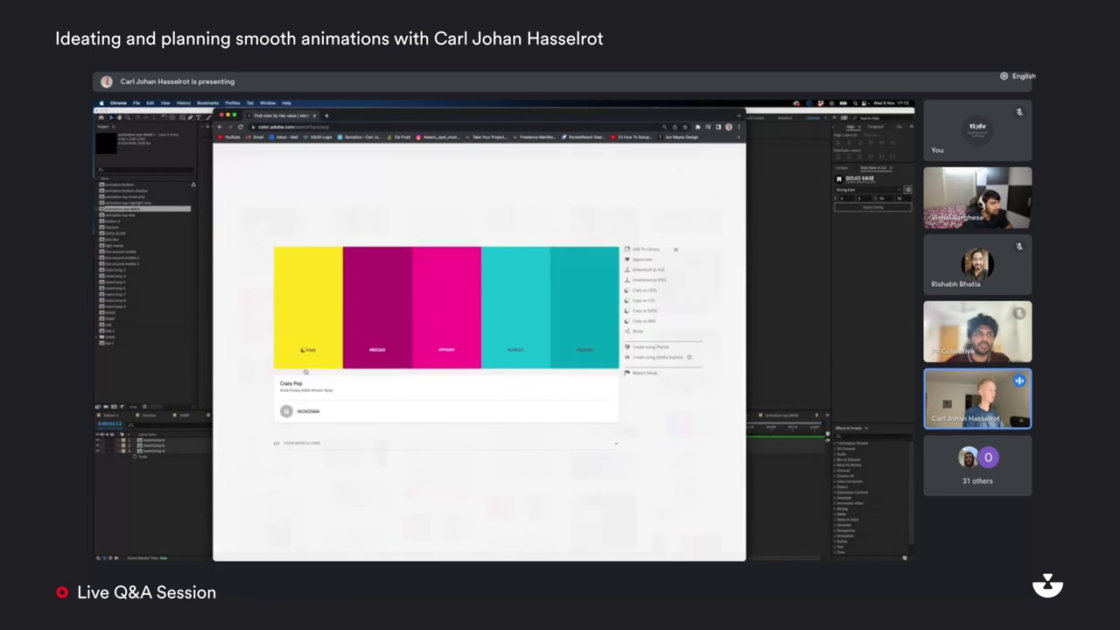
key("super+Tab")
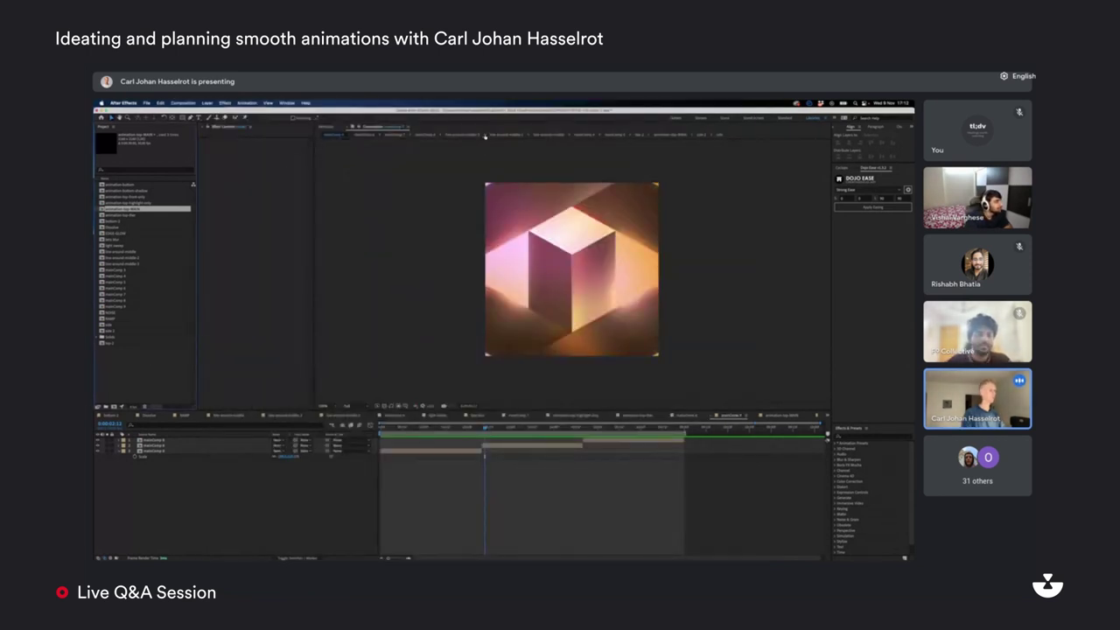
Step: Open mainComp 1 and the comp holding the colour controls, showing the top layer's Color effects
left_click(400, 136)
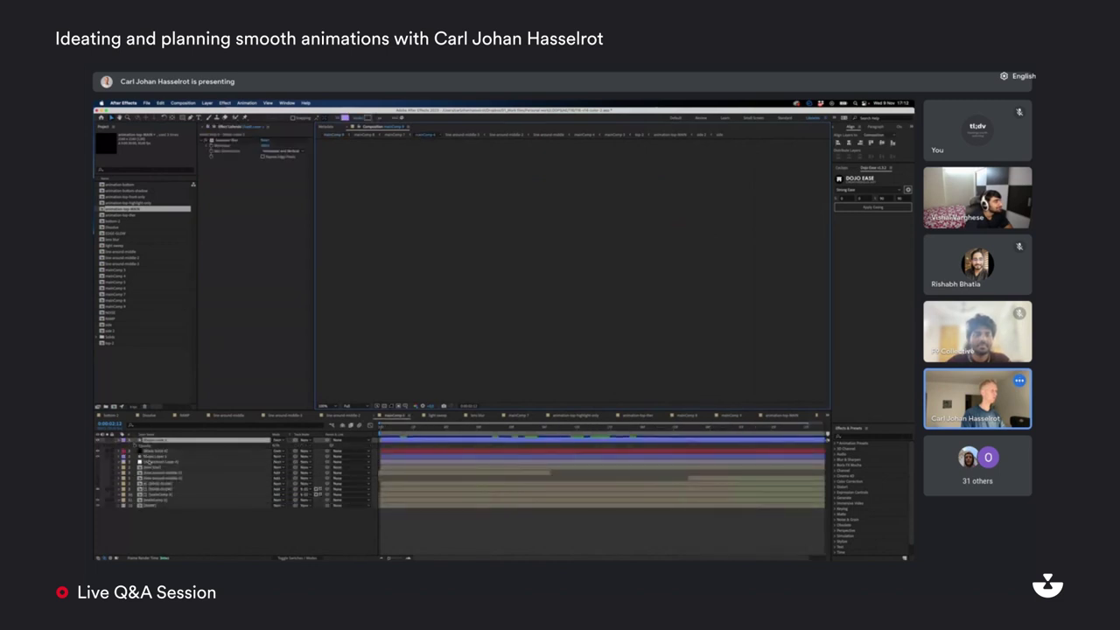
double_click(115, 276)
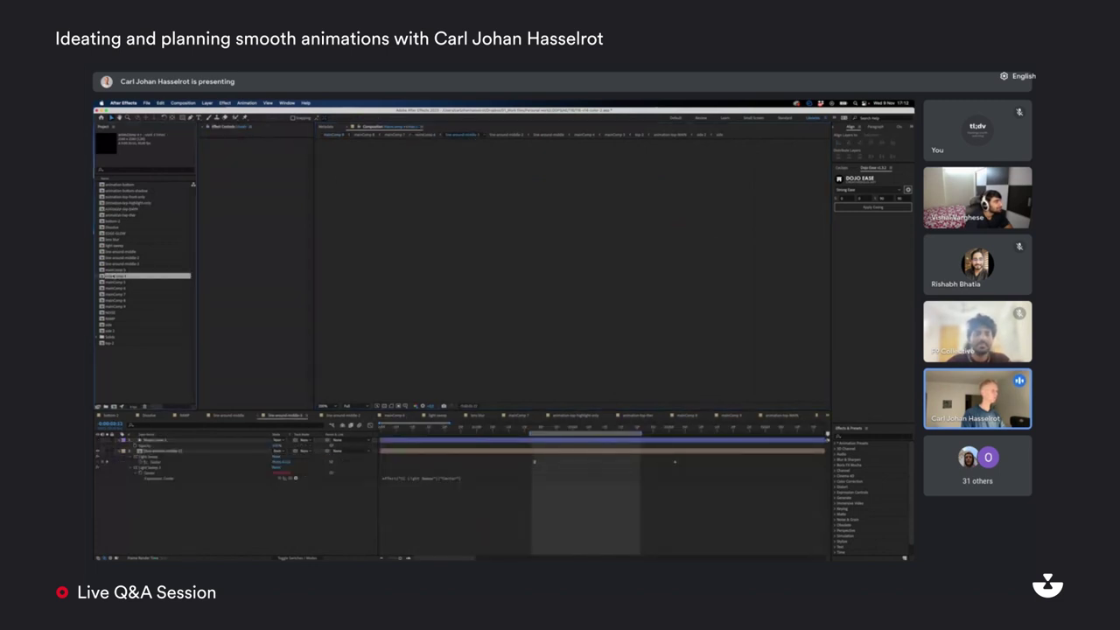
double_click(115, 264)
double_click(114, 275)
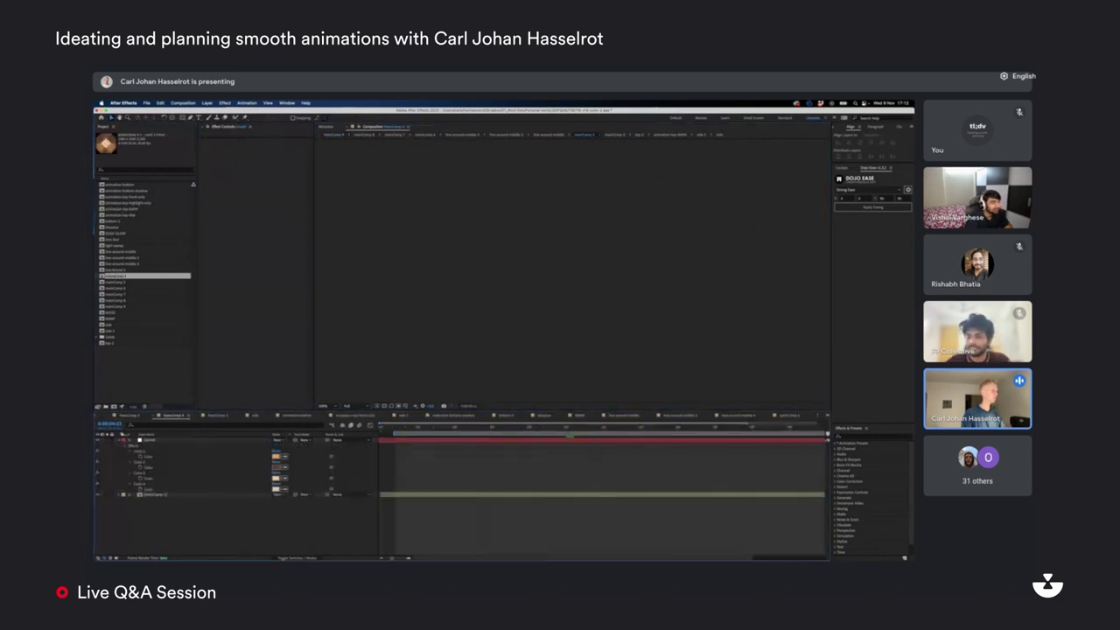
left_click(145, 440)
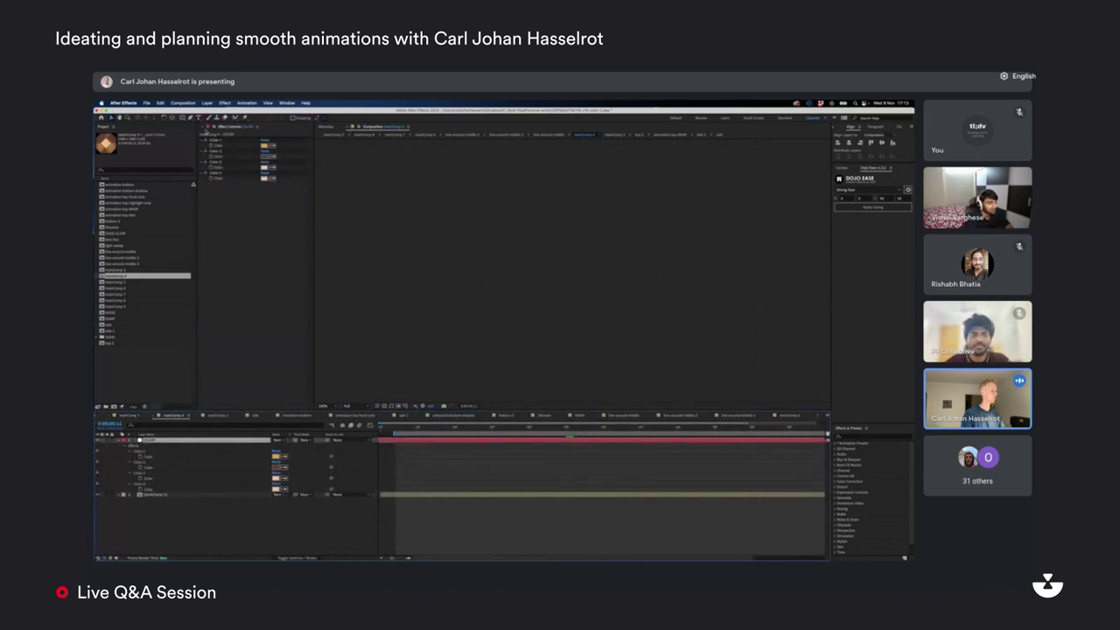
left_click(214, 127)
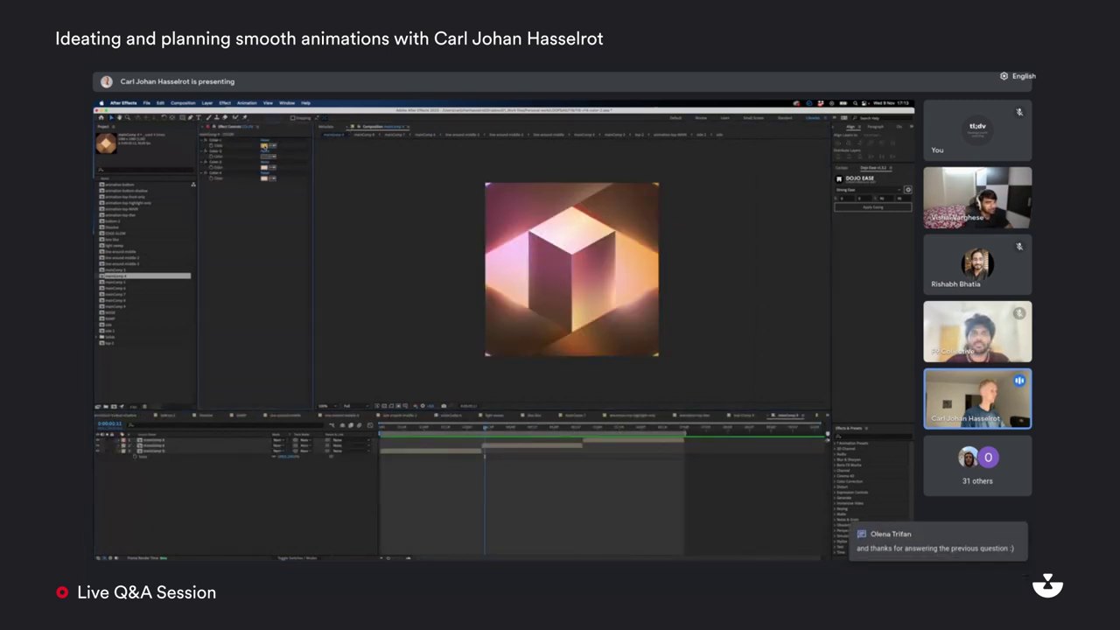
Step: Set Color 1 to a yellow tone and check the Color 4 swatch
left_click(264, 145)
left_click(266, 154)
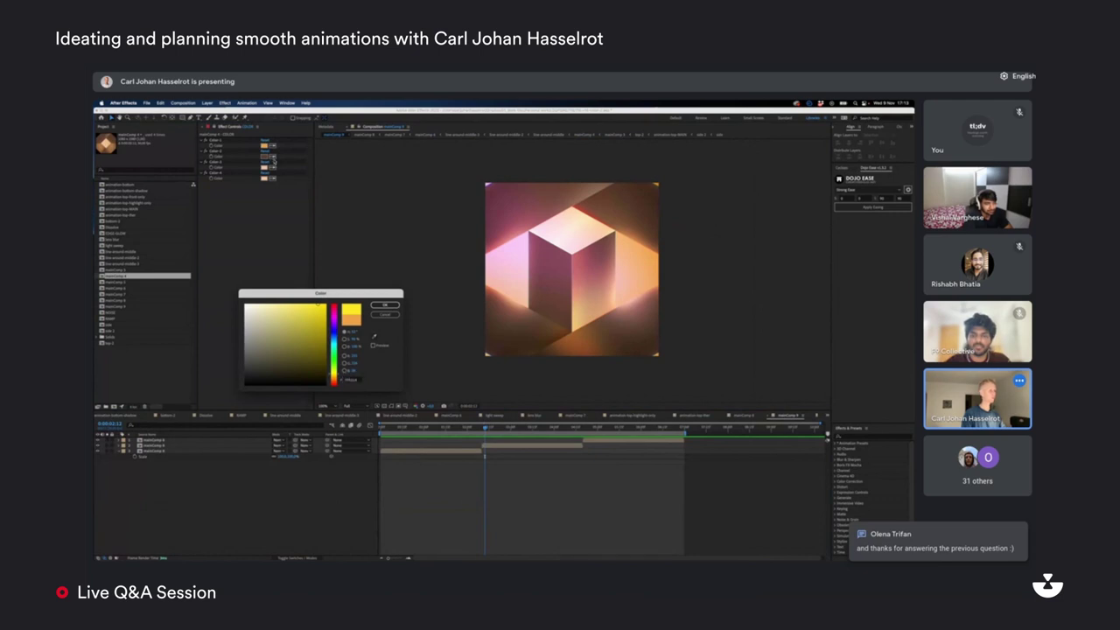
key("Return")
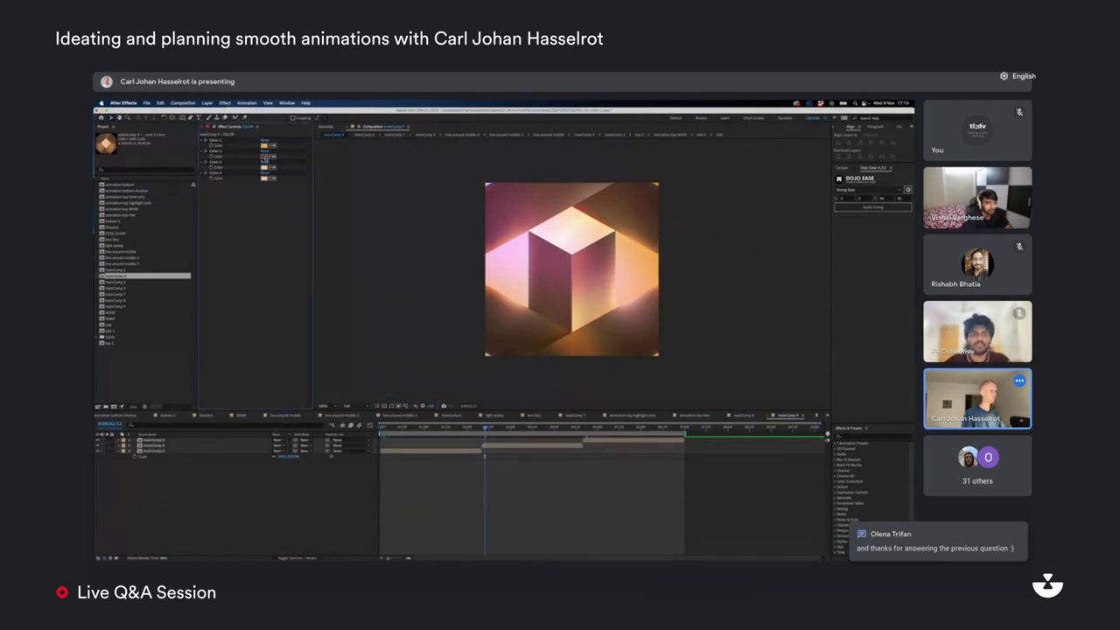
left_click(266, 179)
key("Return")
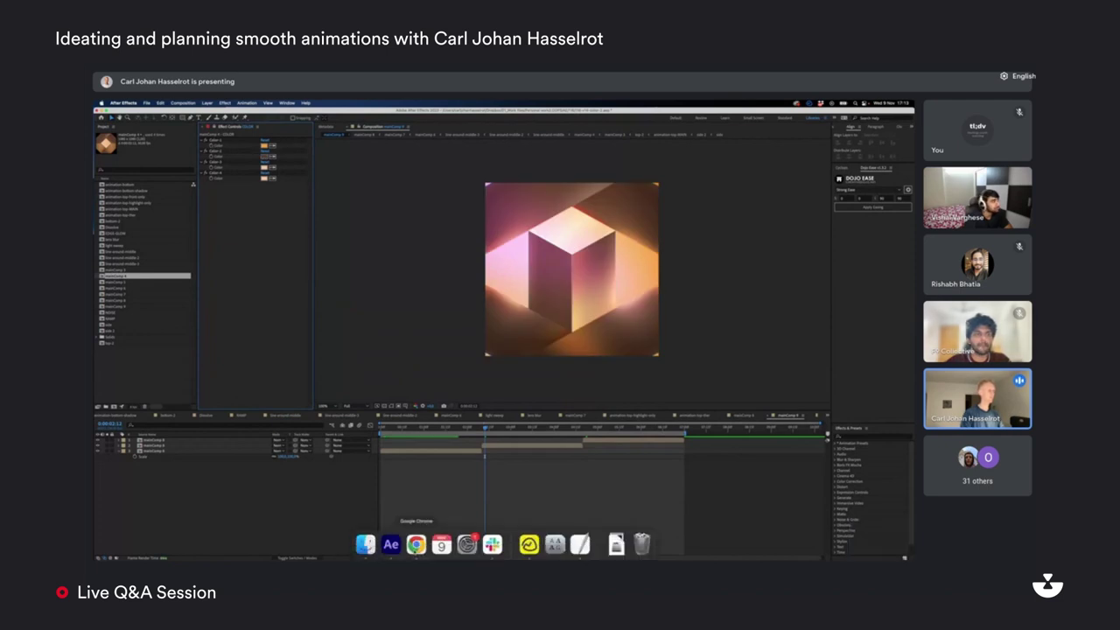
Step: Paste the pink colour from the Adobe Color palette into Color 3, then undo it
left_click(416, 544)
left_click(164, 377)
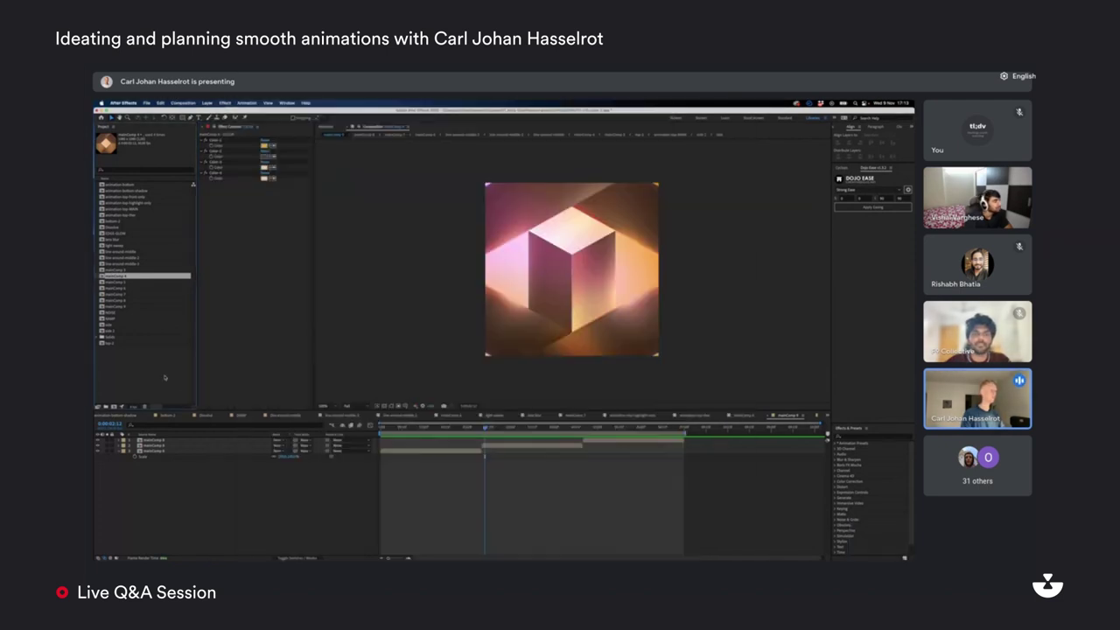
left_click(266, 168)
key("super+v")
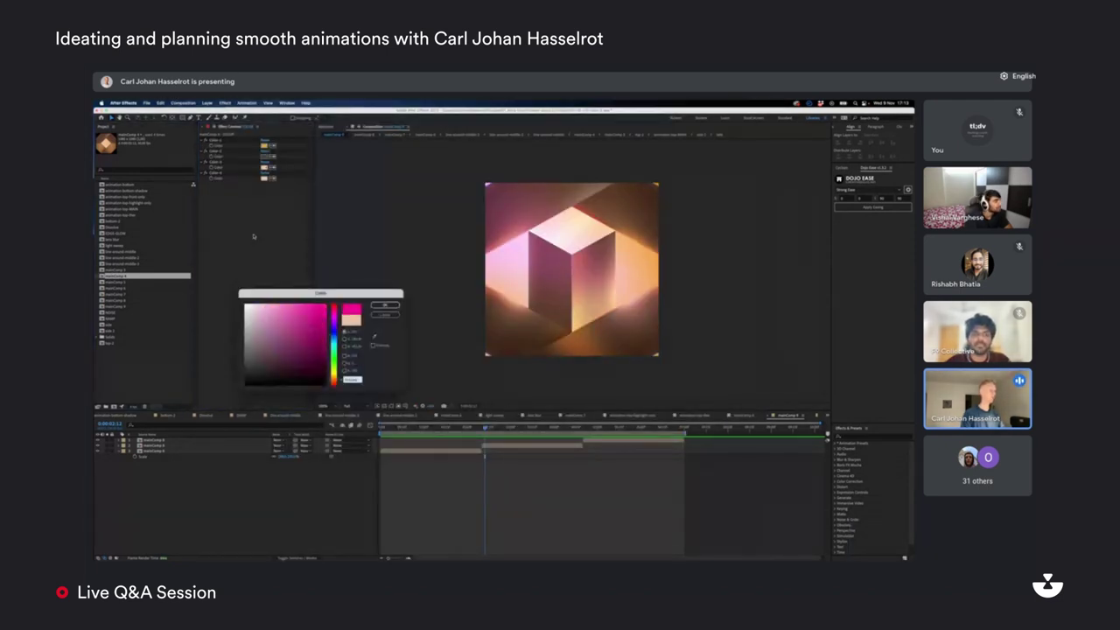
key("Return")
key("super+z")
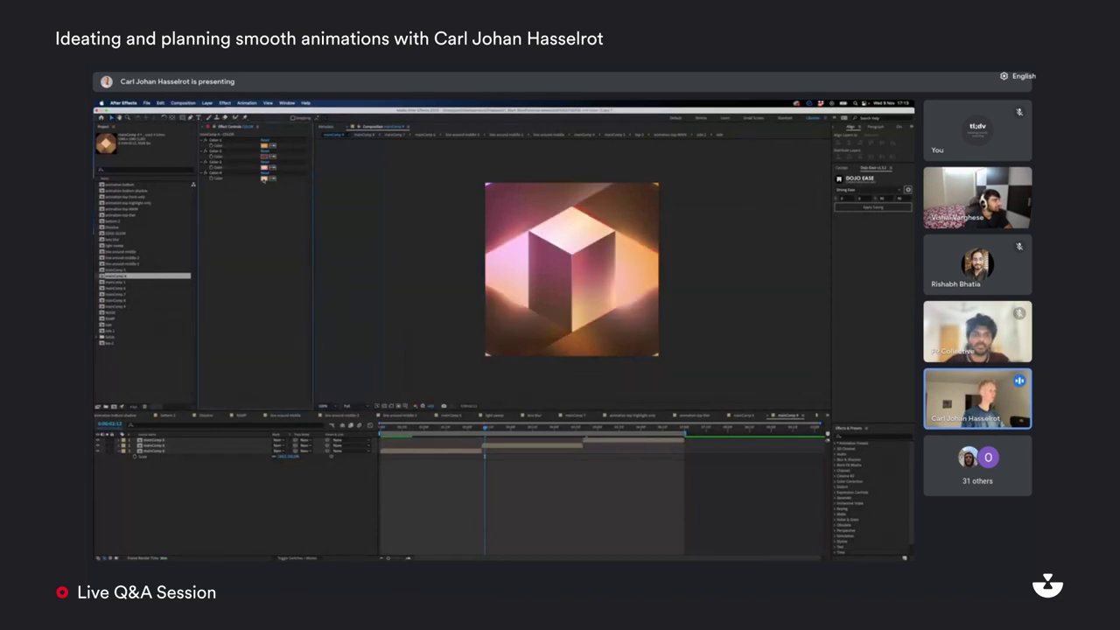
Step: Paste the pink palette colour into Color 3 and check the cube at half and full view
left_click(266, 179)
key("Escape")
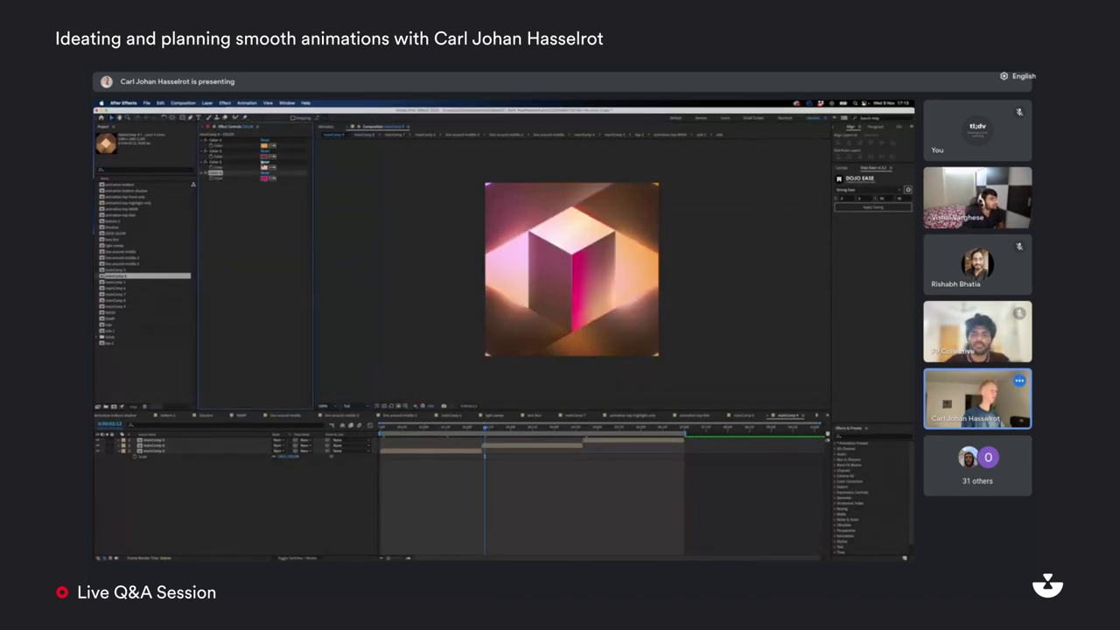
left_click(265, 157)
key("super+v")
key("Return")
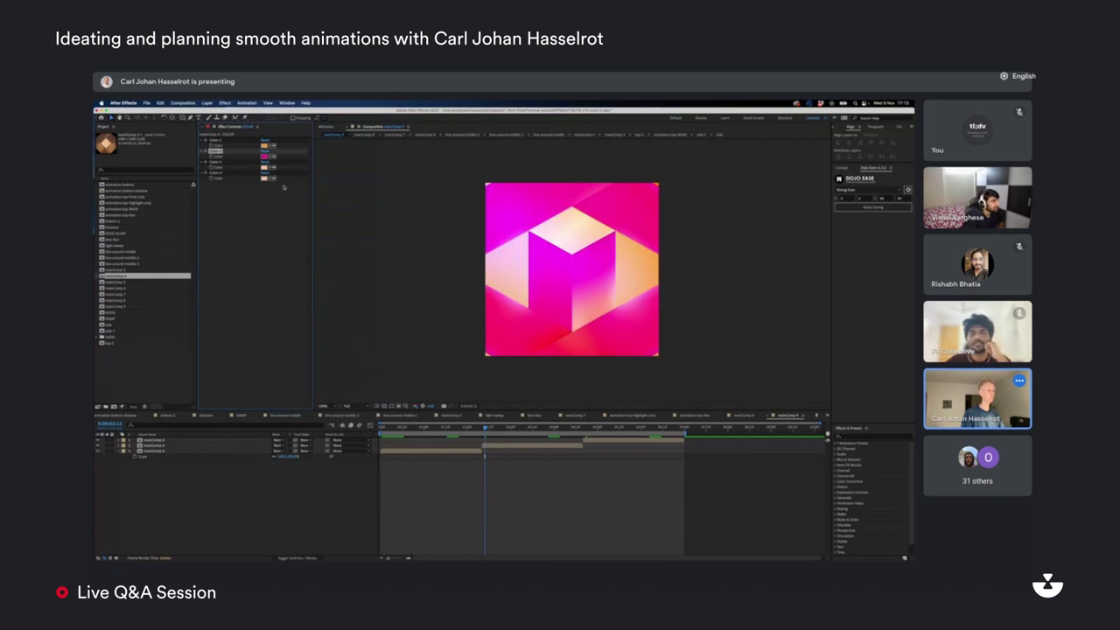
key("comma")
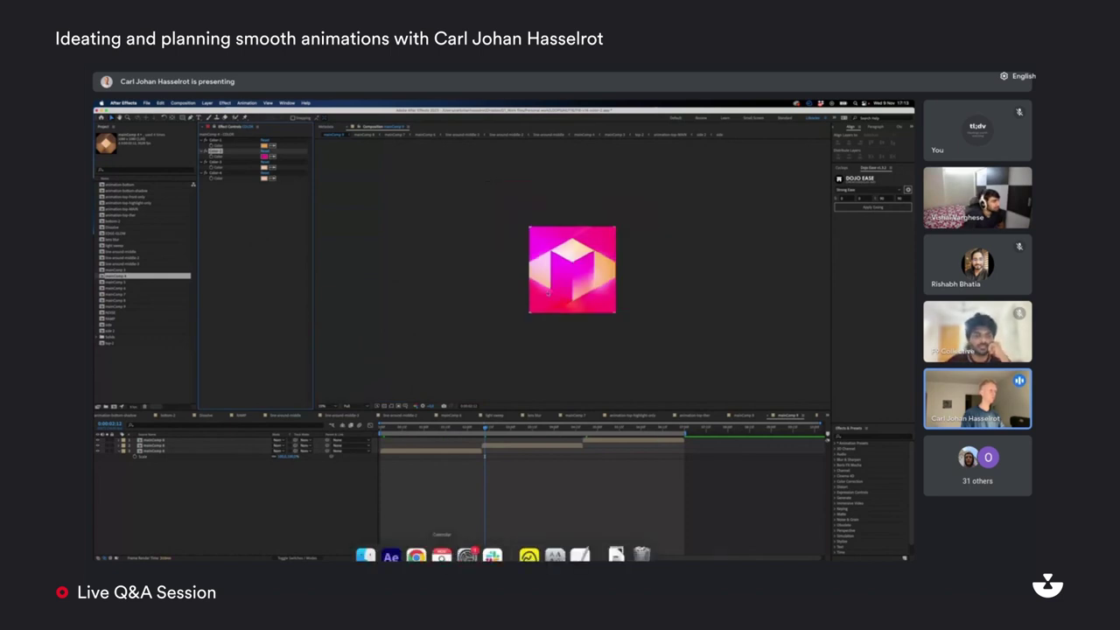
key("period")
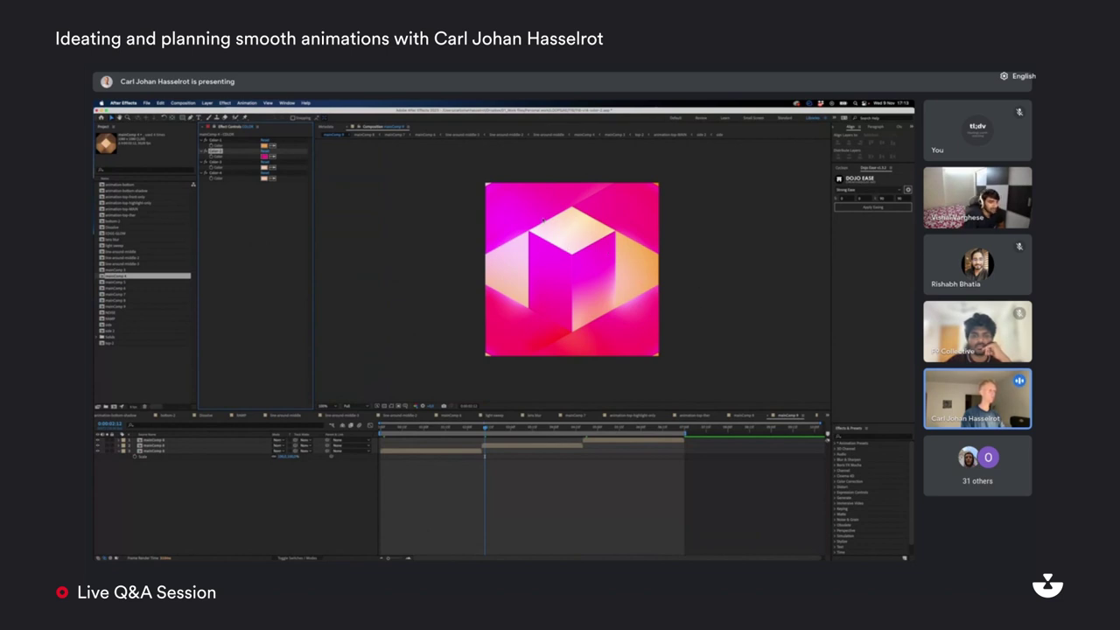
Step: Change Color 1 to light peach and Color 4 to a darker brown shade
left_click(265, 167)
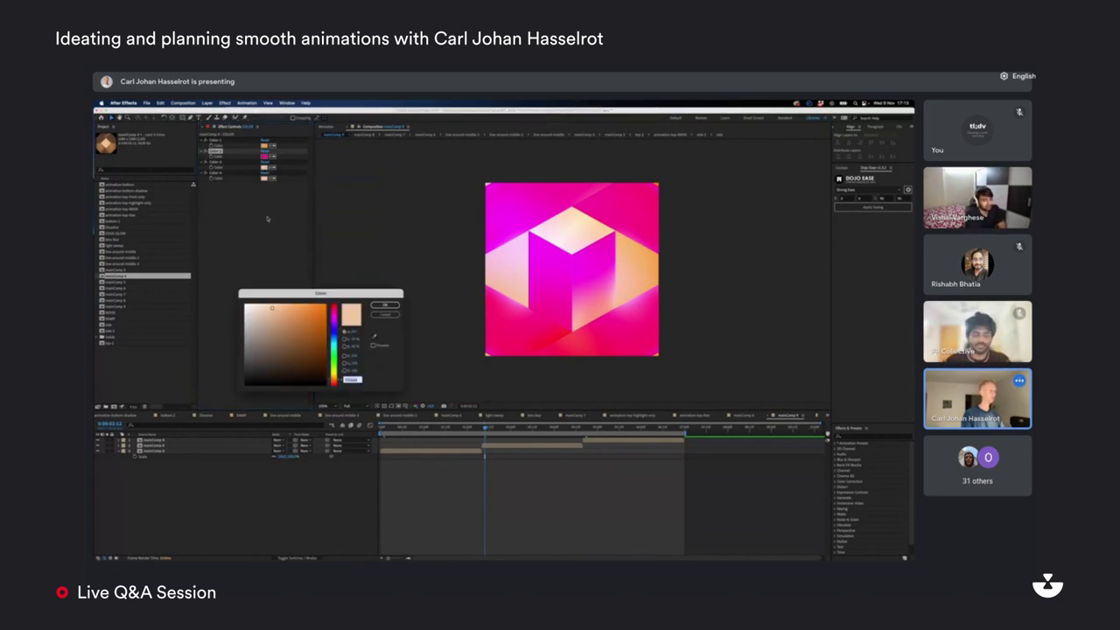
key("Return")
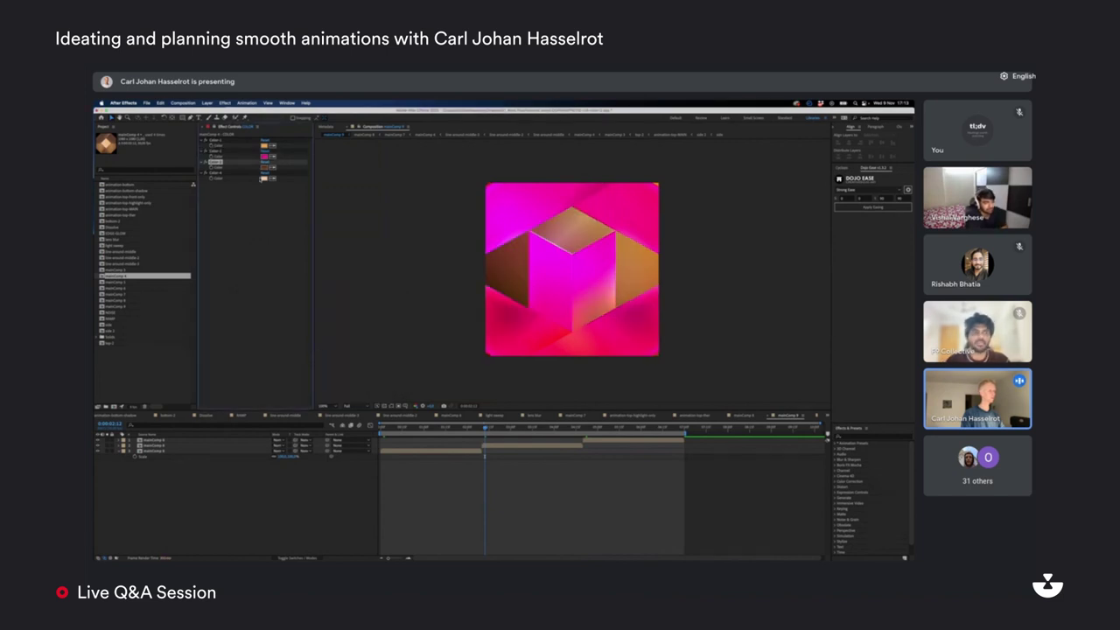
key("super+z")
left_click(265, 145)
left_click(311, 360)
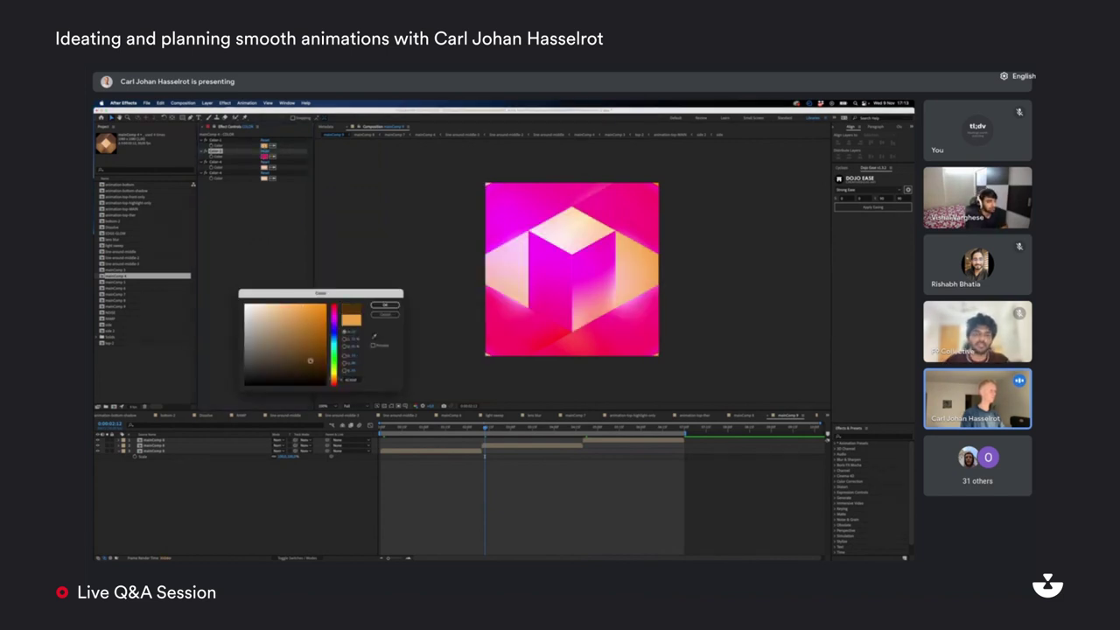
key("Return")
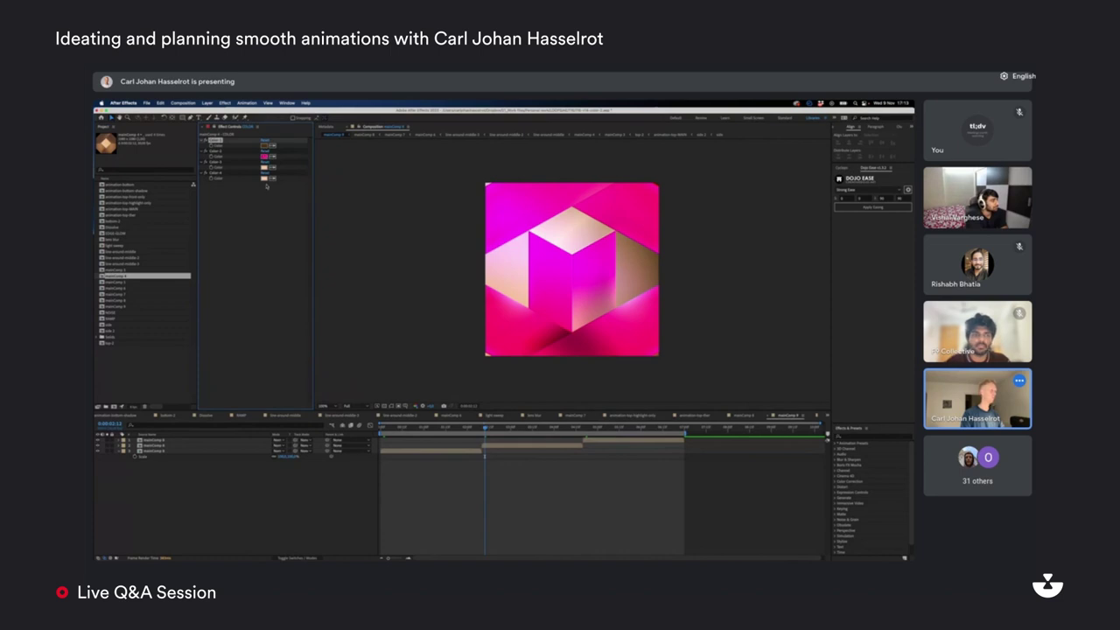
left_click(265, 177)
left_click(311, 366)
key("Return")
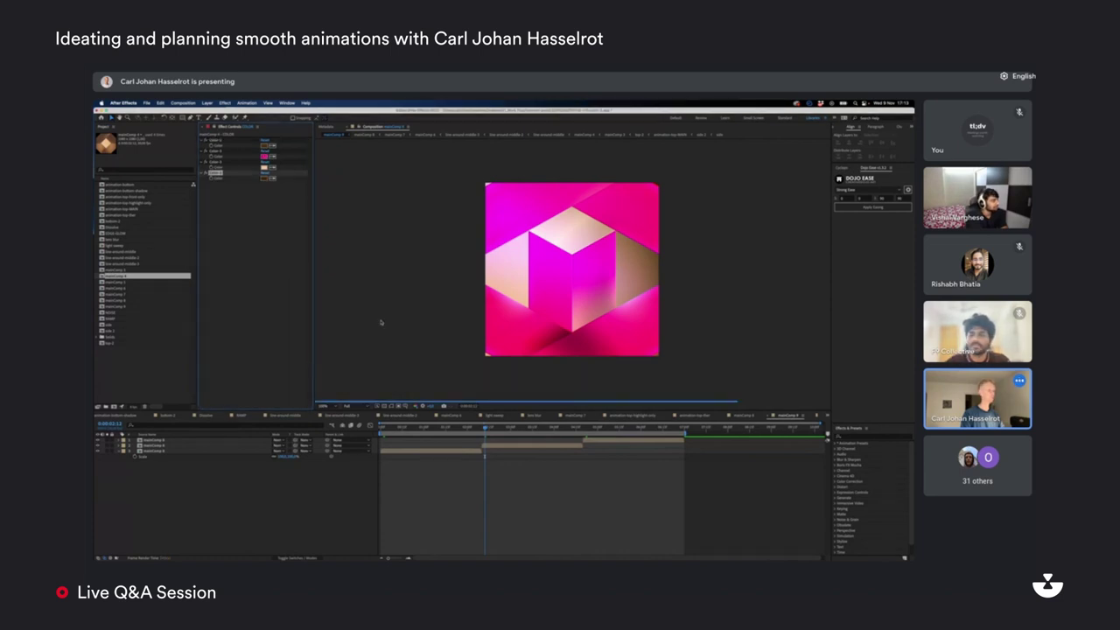
key("comma")
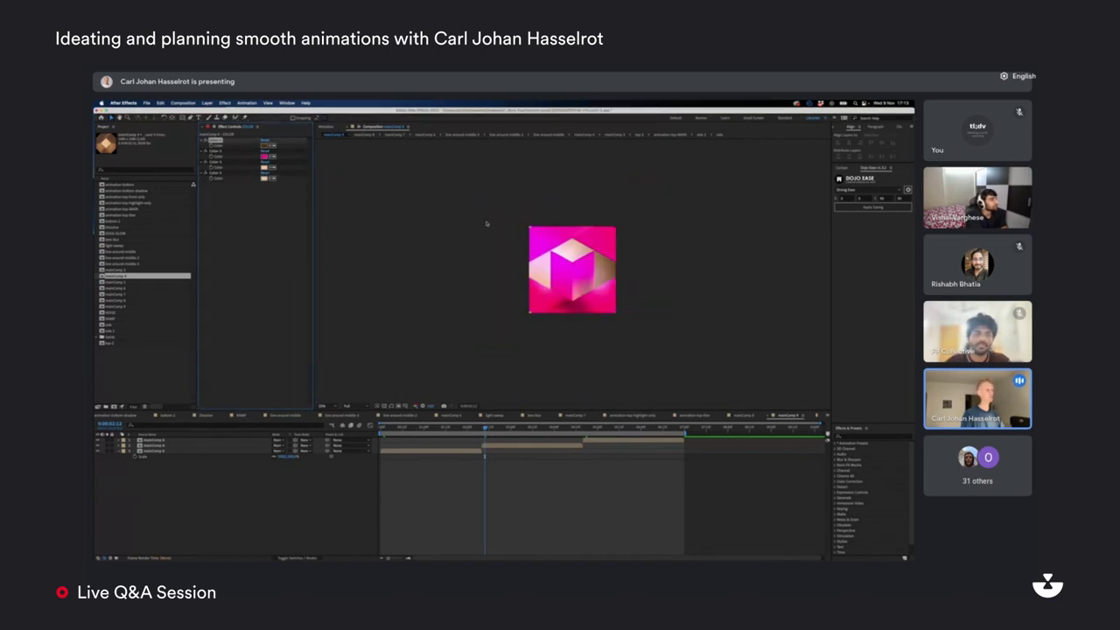
key("period")
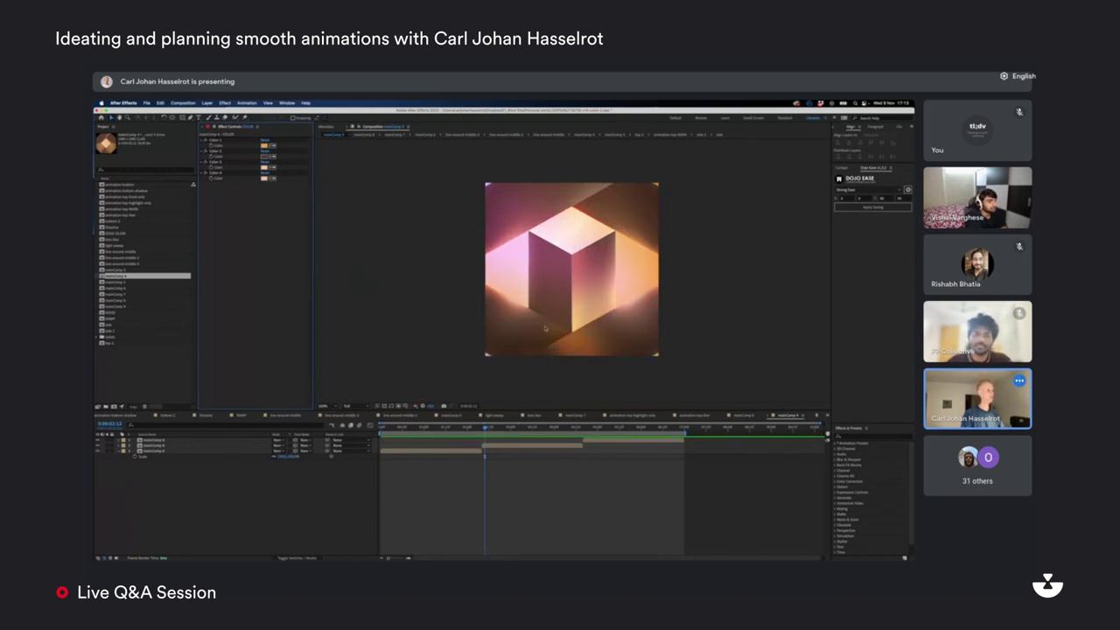
Step: Switch to the many-layer composition, then open the precomp of orange circles from the Project panel
left_click(658, 134)
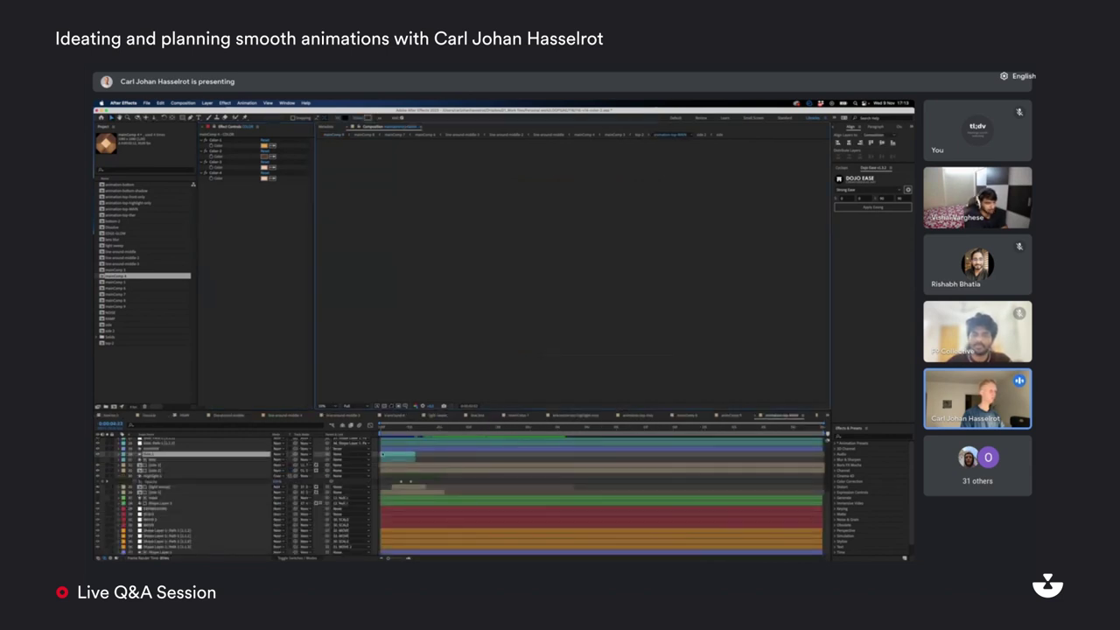
double_click(145, 330)
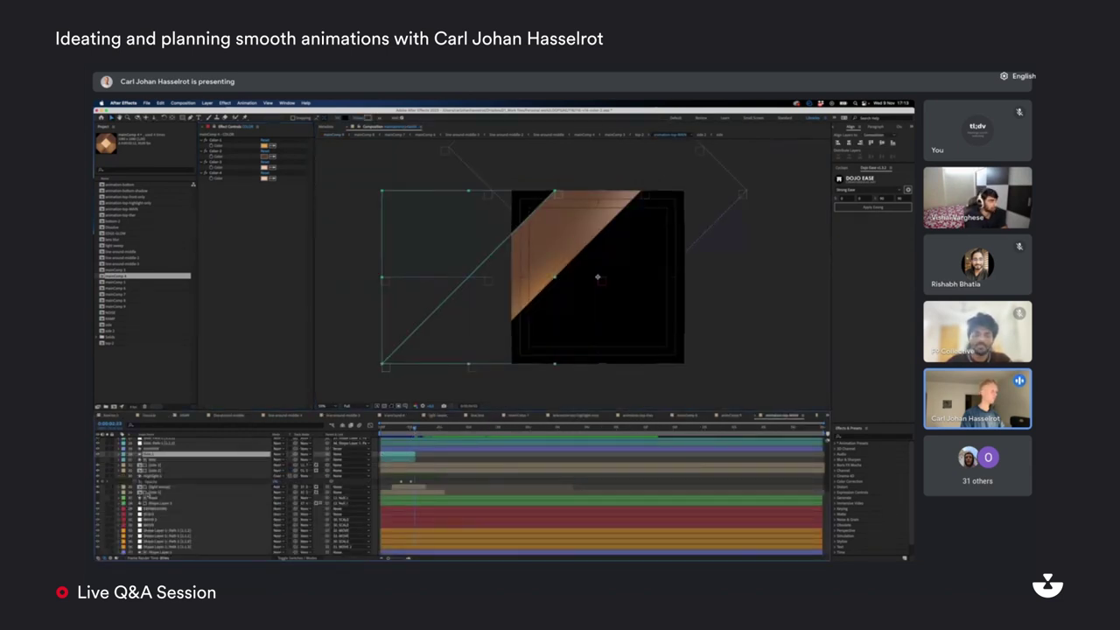
double_click(162, 449)
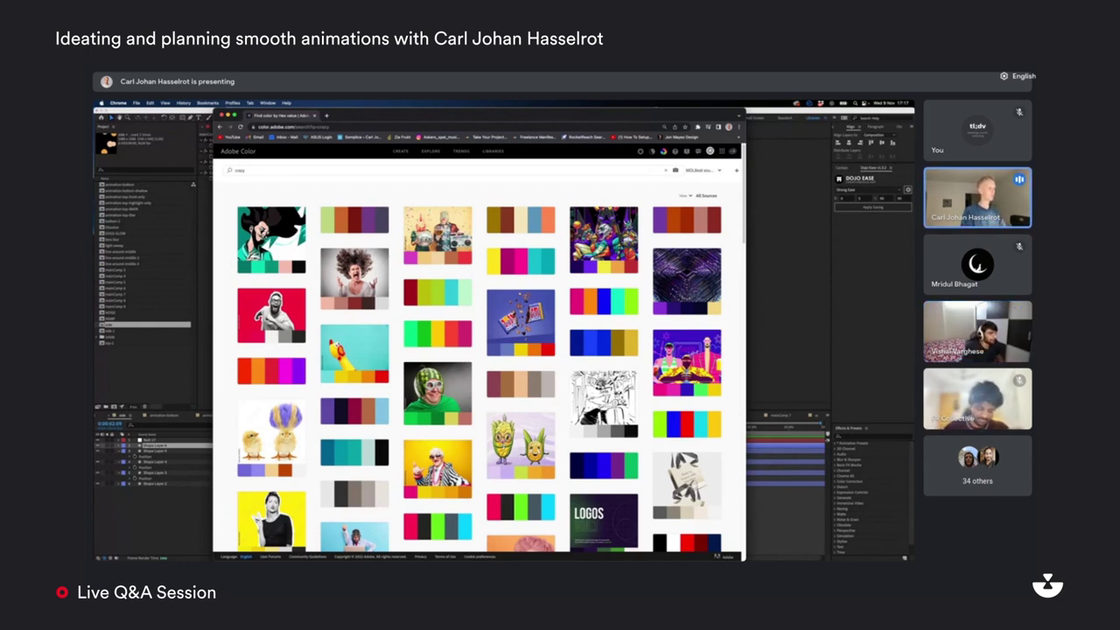
Step: Bring After Effects back in front of Chrome, showing the peach and orange circles precomp
left_click(793, 262)
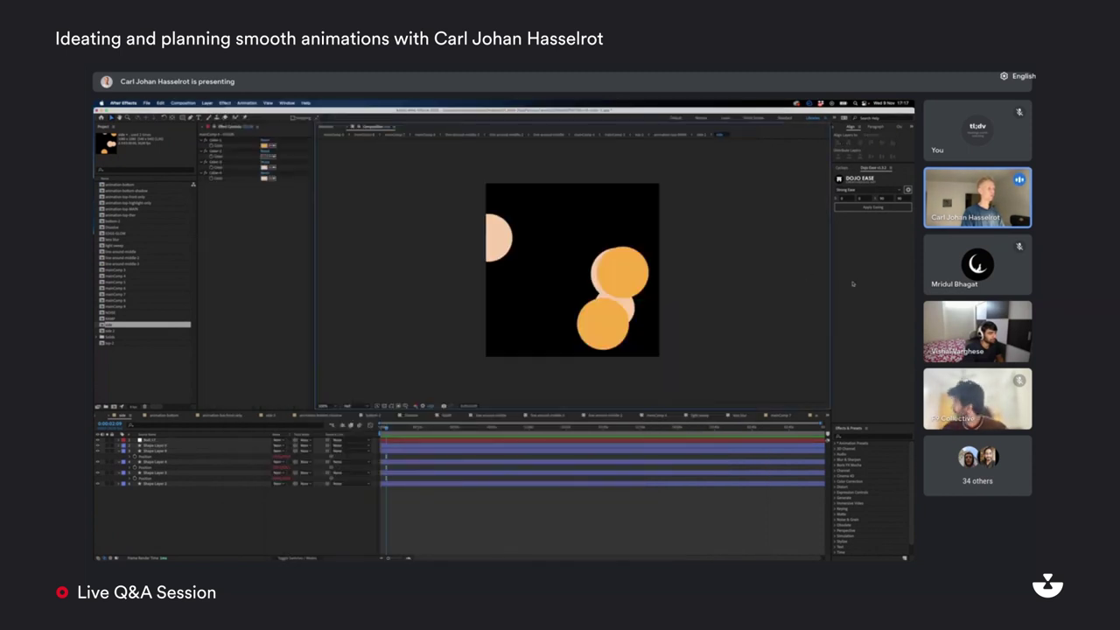